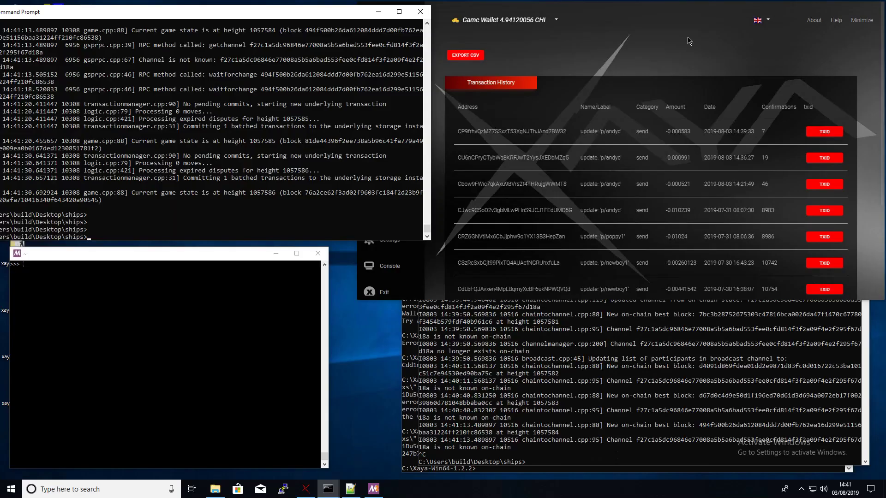
- Show the wallet's My Names page listing p/andyc, p/newboy1, p/poppy1 and p/sdfsdfsd
mouse_move(687, 21)
left_mouse_down()
mouse_move(644, 30)
mouse_move(684, 23)
left_mouse_up()
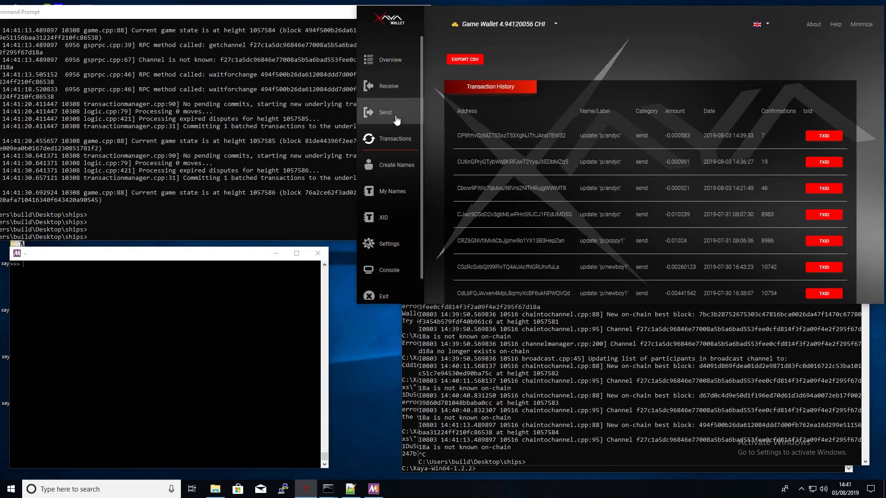
left_click(397, 190)
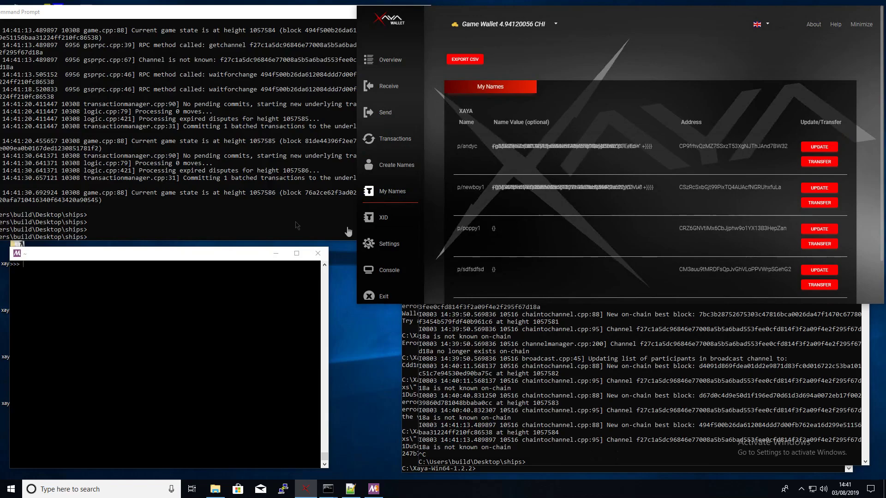
- Wipe the wallet console with clear and cls, leaving an empty C:\Xaya-Win64-1.2.2> prompt
left_click(784, 318)
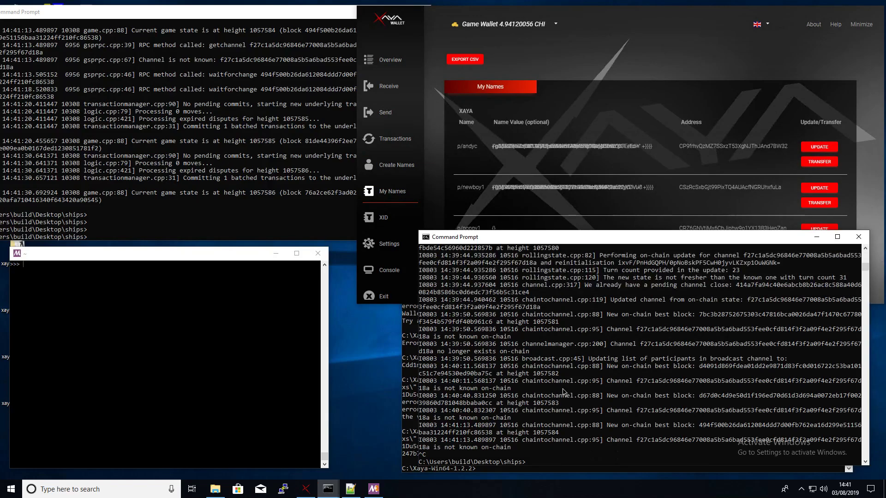
left_click(816, 237)
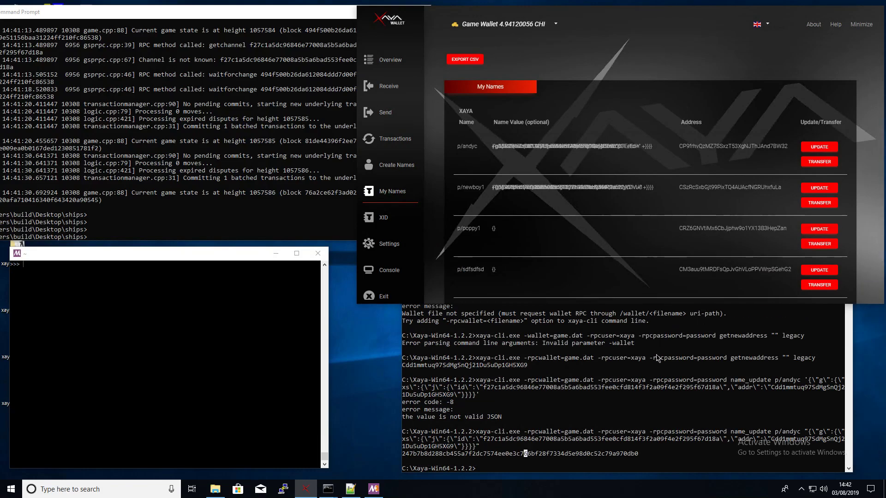
left_click(525, 453)
left_click(702, 305)
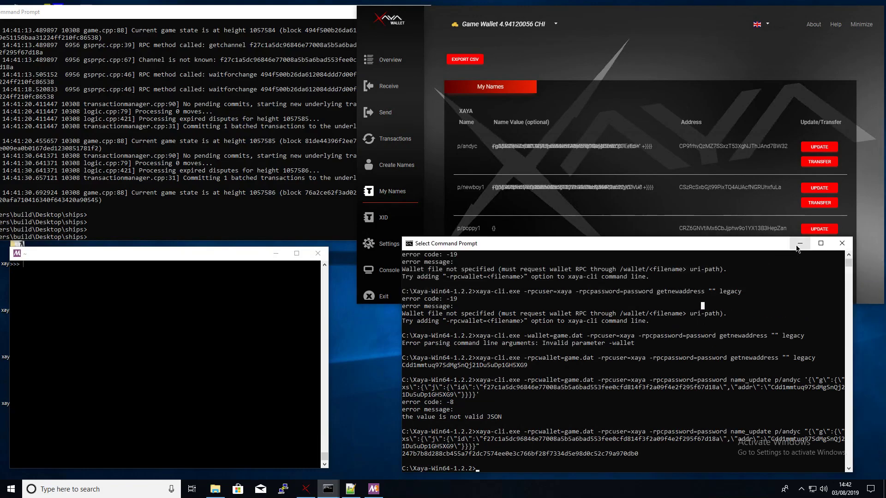
left_click(176, 159)
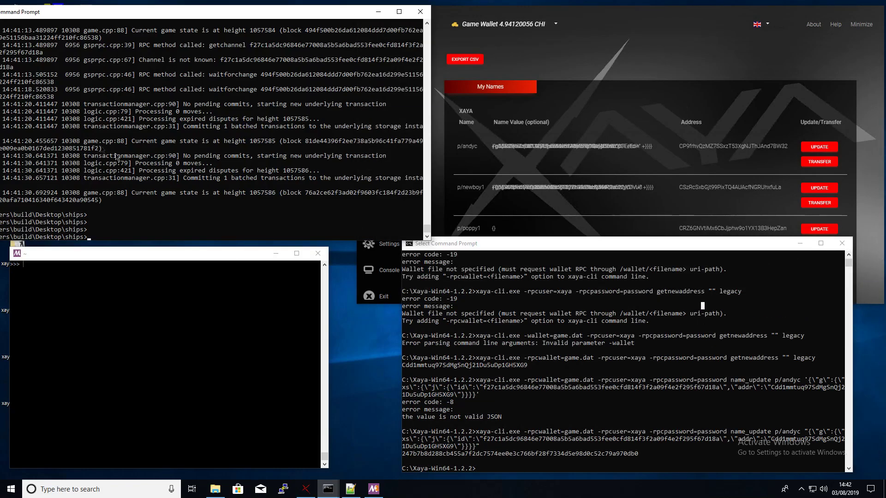
left_click(207, 192)
left_click(641, 394)
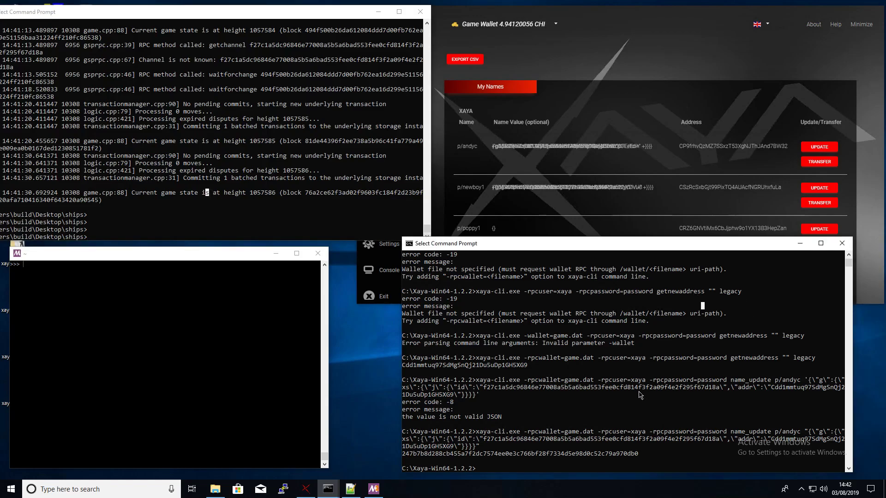
type("clear")
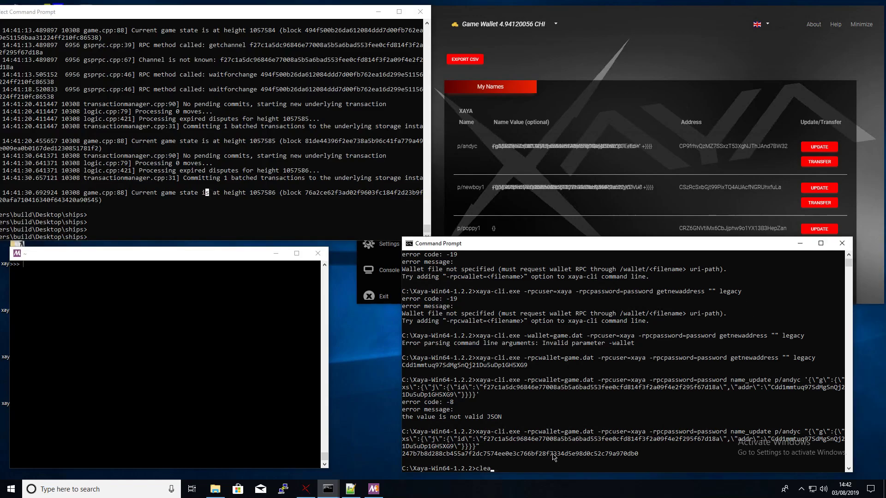
key("Return")
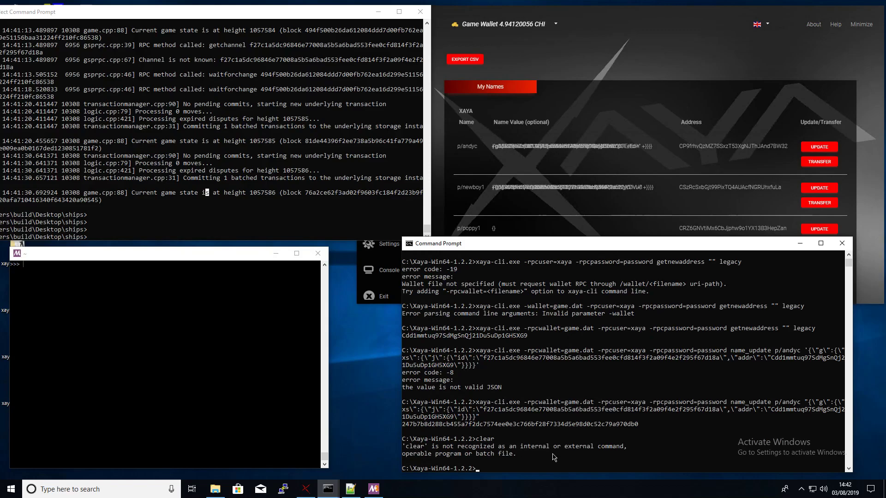
type("cls")
key("Return")
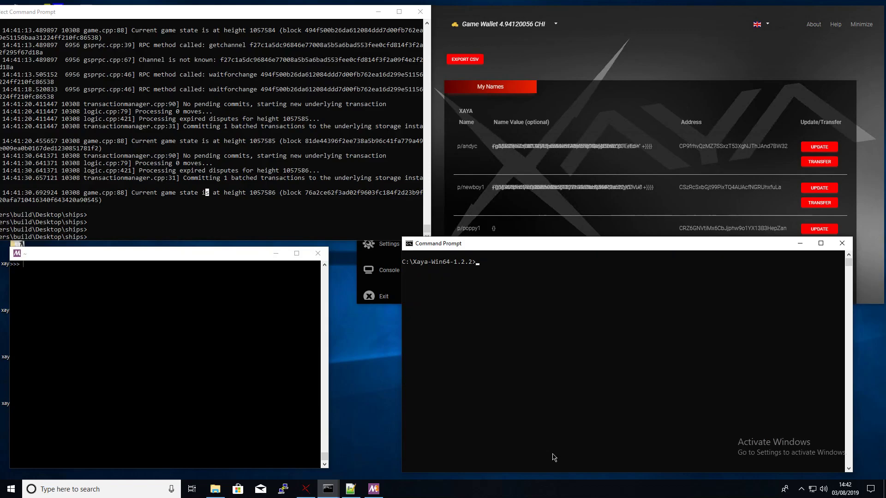
left_click(342, 197)
- Rerun shipsd.exe on game RPC port 29050 so it syncs to height 1057589
key("ctrl+v")
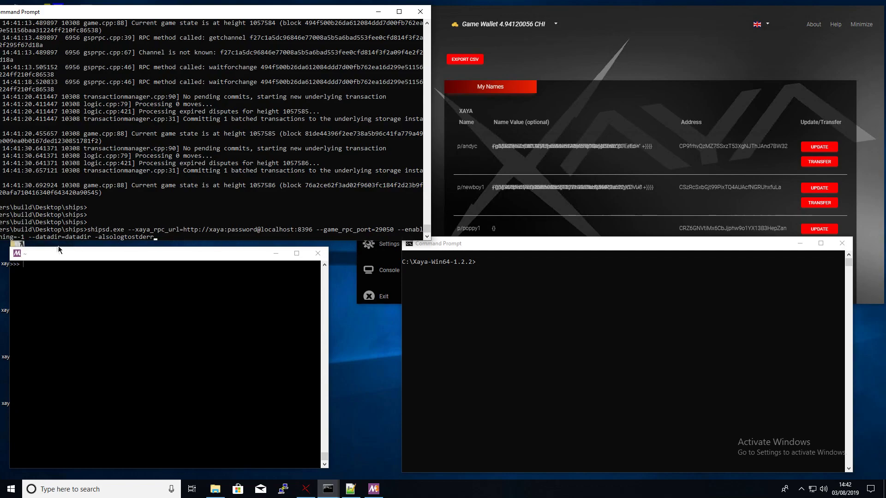
left_click(215, 201)
key("Return")
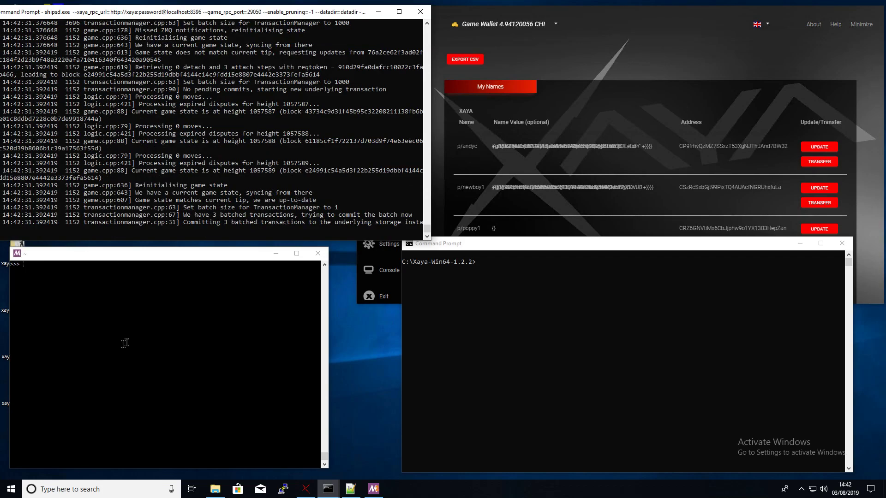
- Quit the running Python session back to the MSYS2 shell
left_click(133, 364)
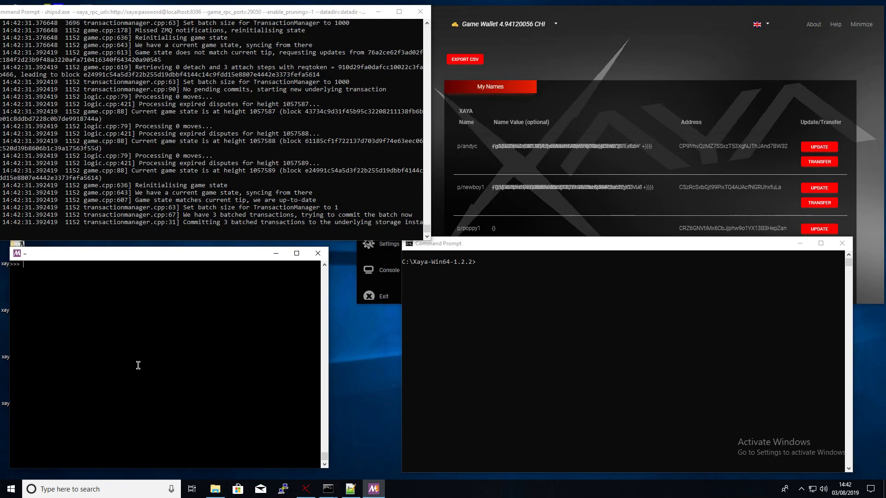
type("exit")
key("Return")
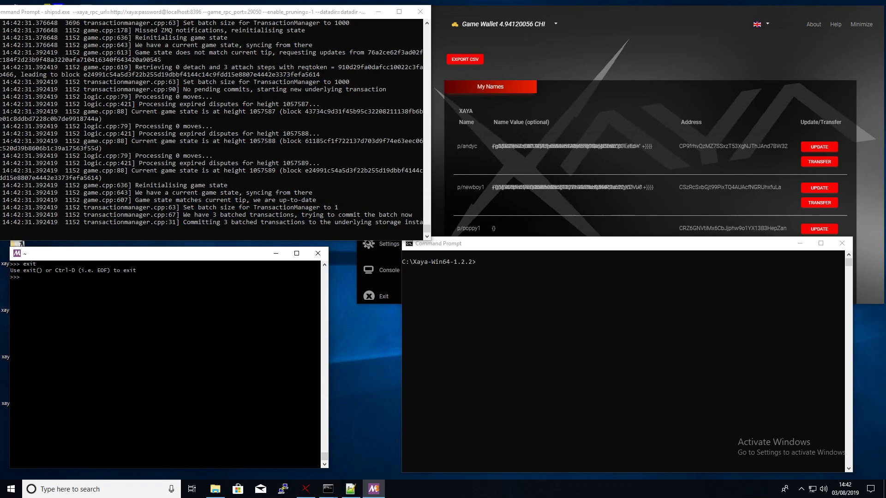
key("ctrl+d")
type("python2")
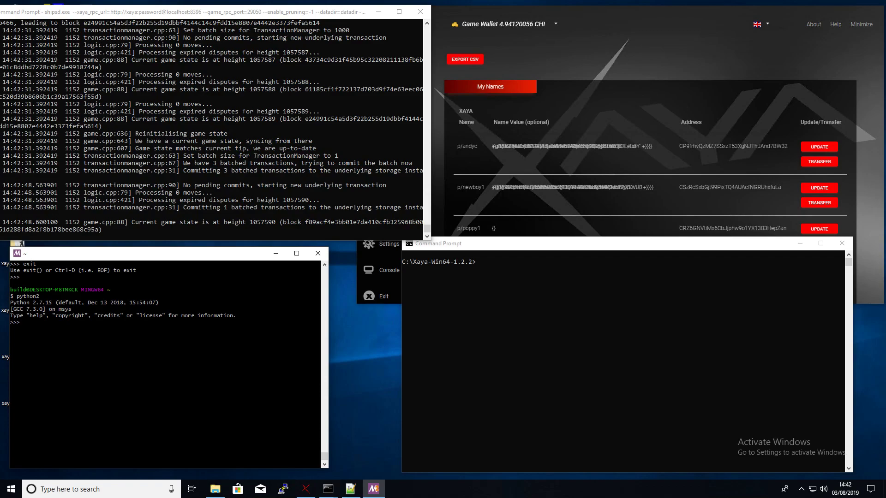
type("import jsonr")
type("pclib >>> ")
type("gsp ")
type("=jsonr")
type("pclib.Server")
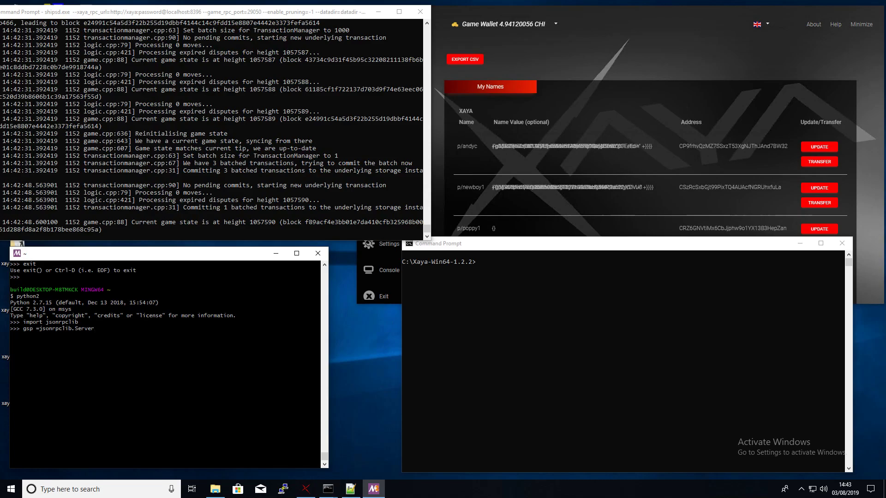
type("(\"http://localhost:29050")
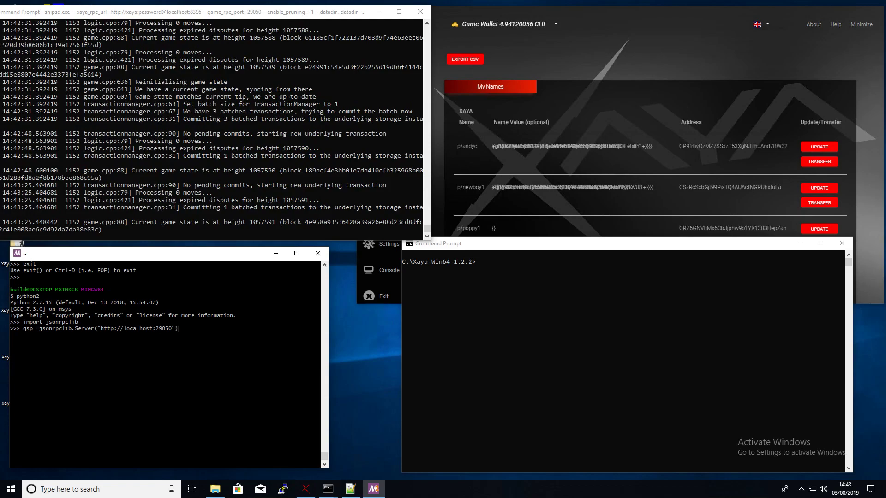
type("\")")
key("Return")
type("import json")
key("Return")
type("gsp.getcurrentstate()")
- Print gsp.getcurrentstate() via json.dumps with indent=2 and review the players' won/lost totals
key("Return")
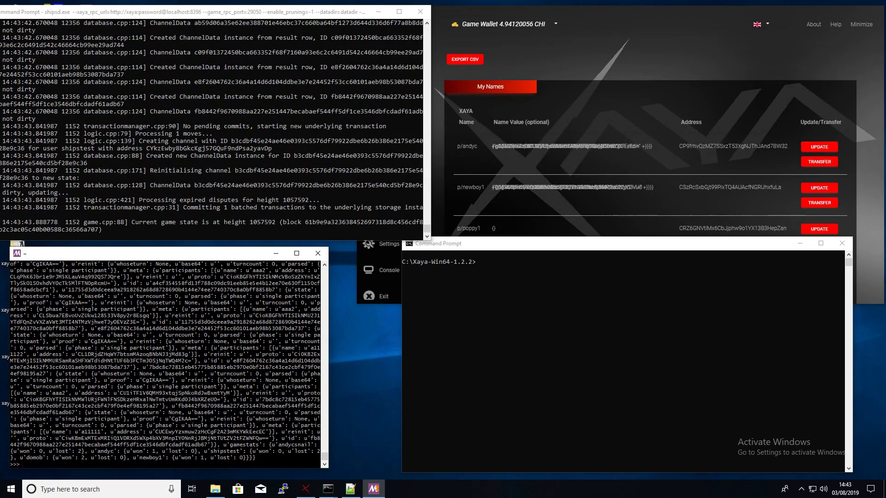
key("Up")
key("Home")
type("print(json.dumps")
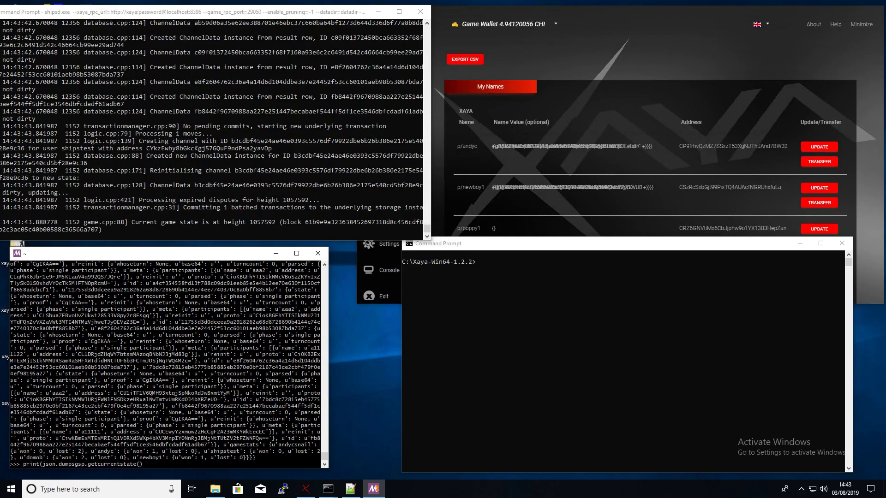
type("(gsp.getcurrentstate(),indent=2)")
key("Return")
scroll(166, 428, "up", 3)
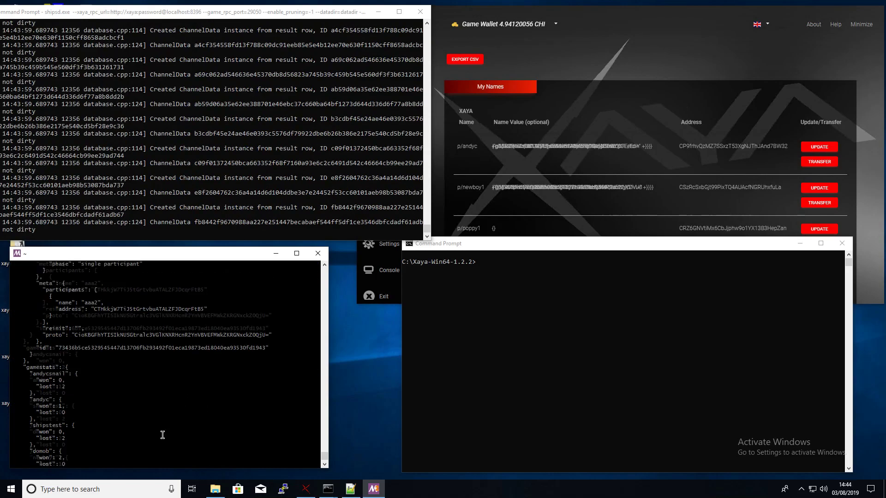
scroll(162, 438, "down", 3)
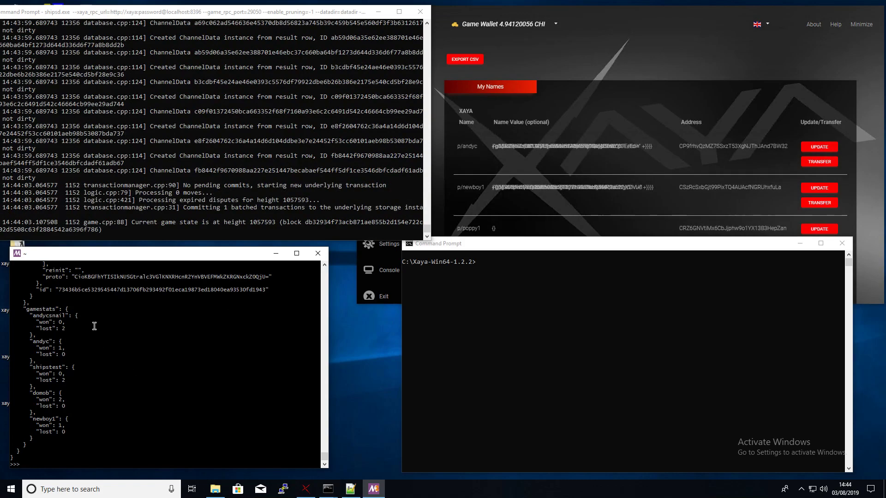
scroll(115, 392, "up", 7)
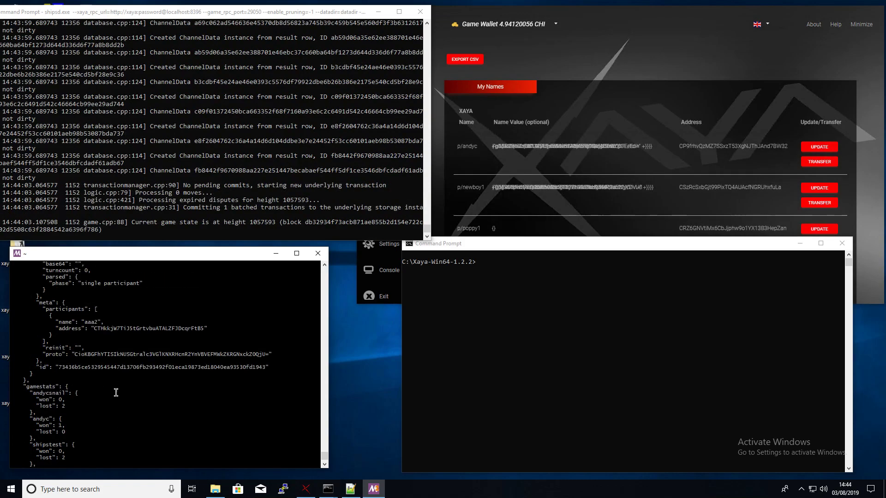
scroll(178, 397, "up", 10)
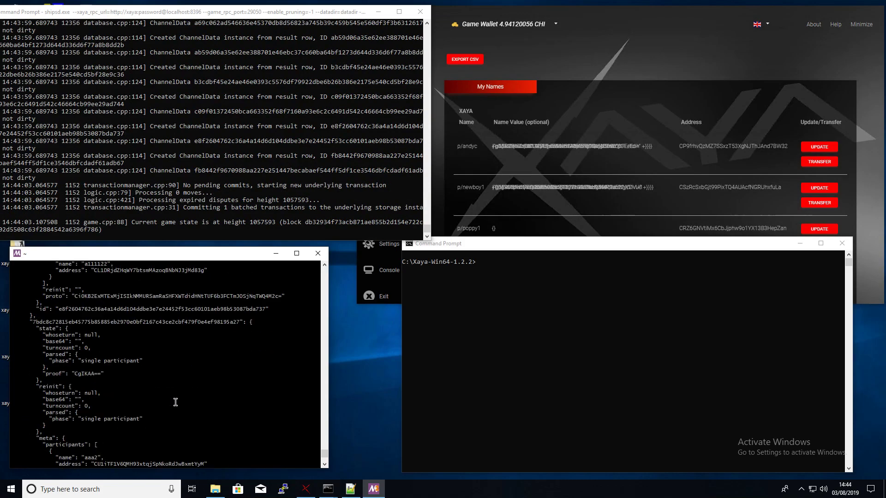
scroll(178, 407, "up", 19)
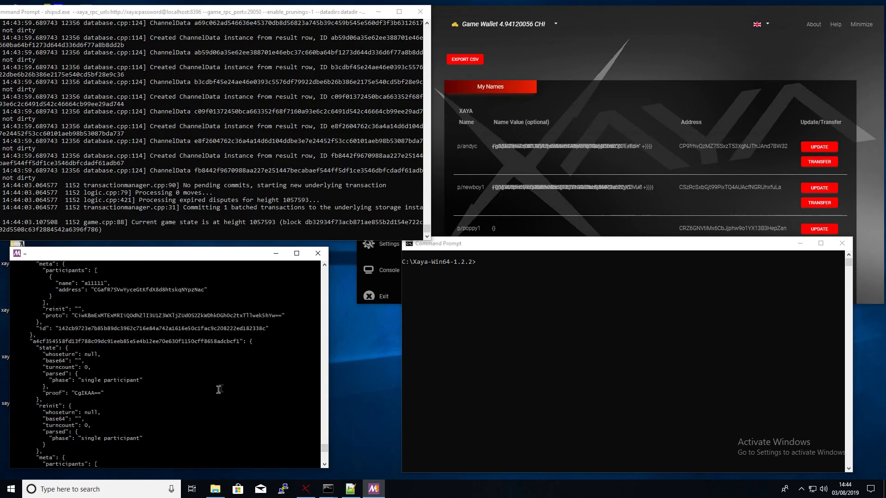
left_click_drag(324, 448, 325, 465)
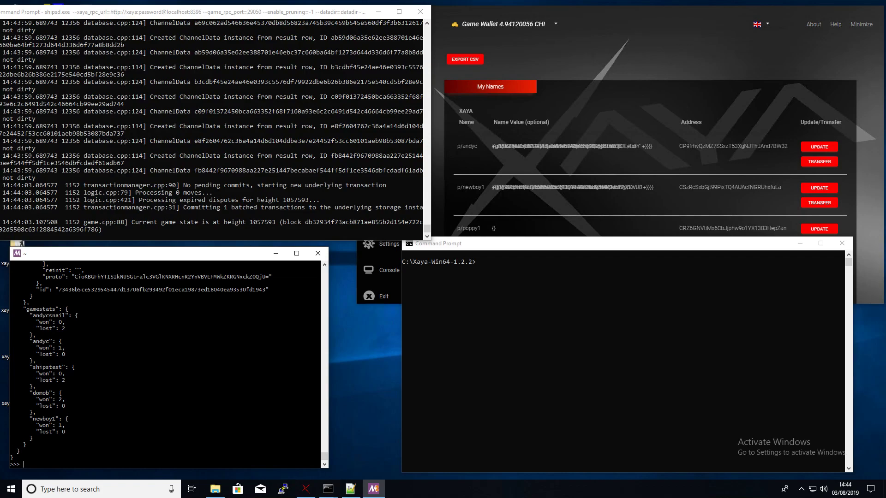
- Recall and run the xaya-cli getnewaddress command
left_click(547, 410)
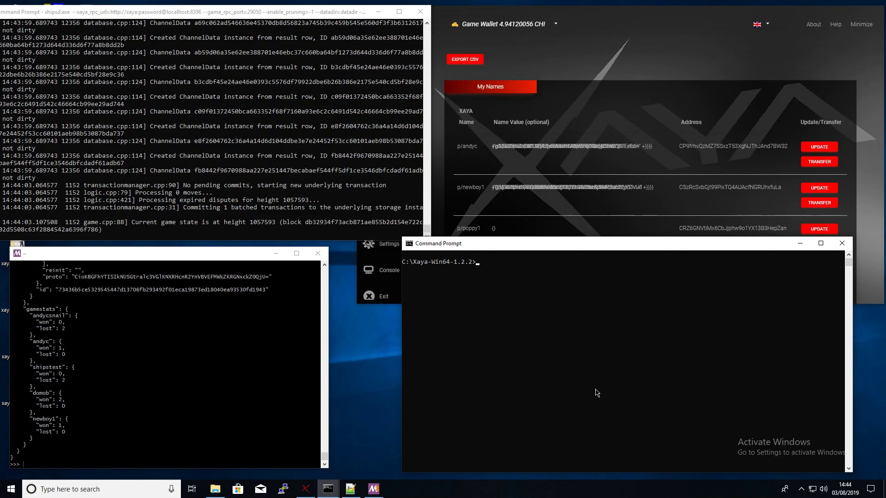
type("xaya")
key("ctrl+v")
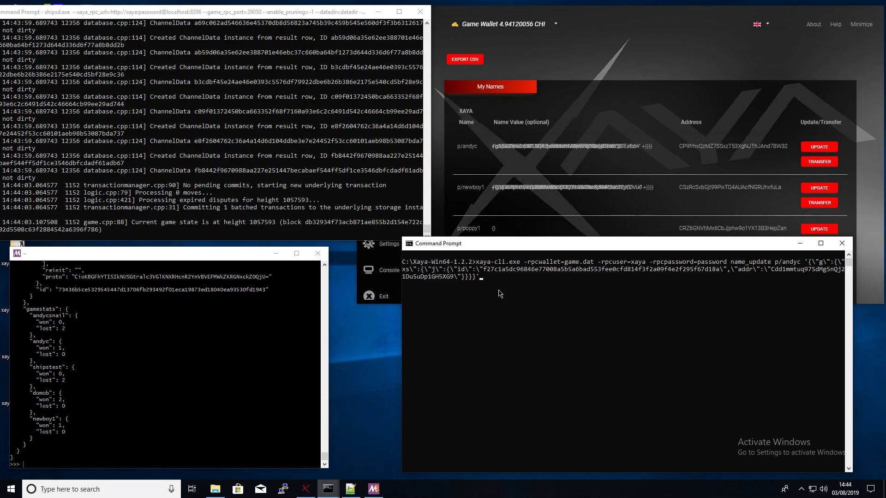
key("Up")
key("Up")
key("Up")
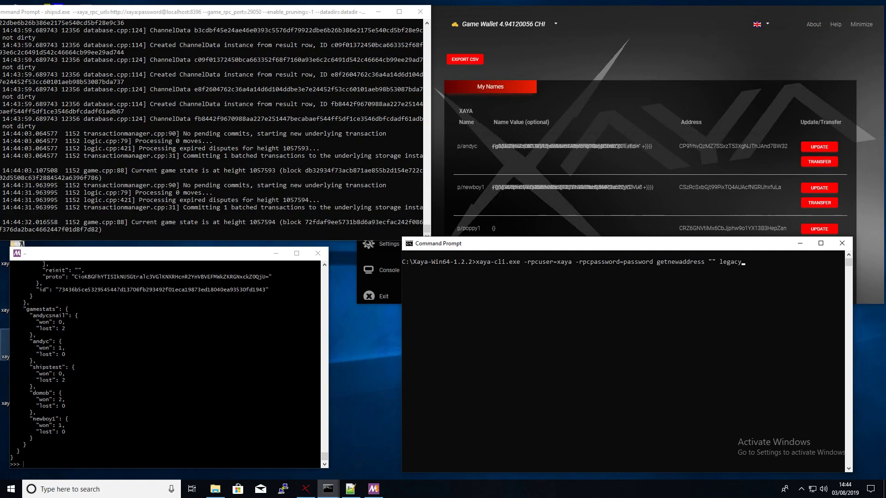
left_click(745, 263)
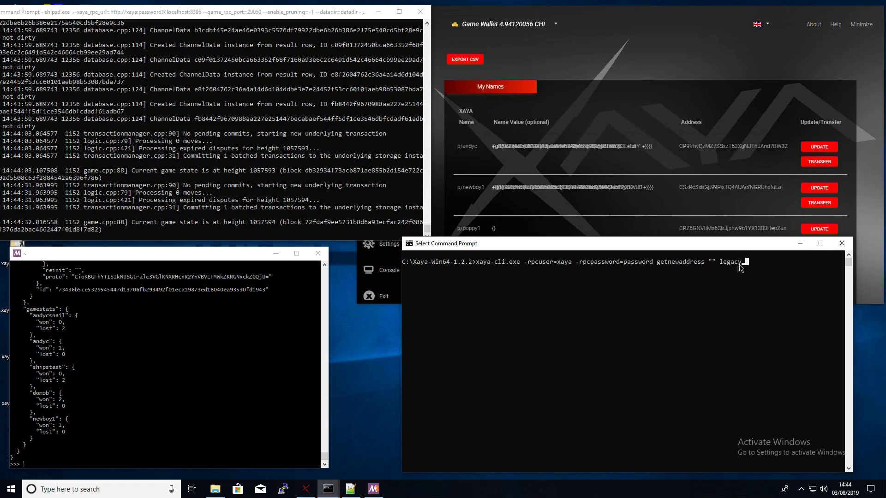
key("Return")
key("Return")
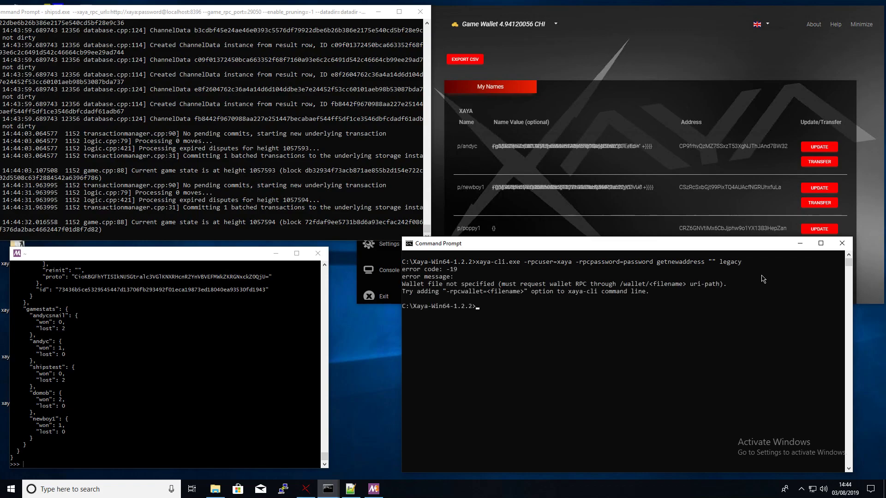
- Rerun getnewaddress with -rpcwallet=game.dat and copy the new legacy address
key("Up")
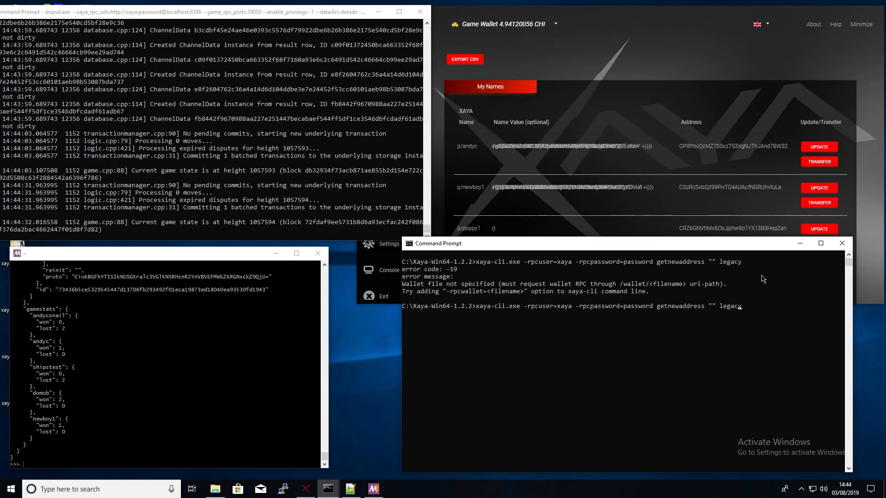
key("Right")
type("rp")
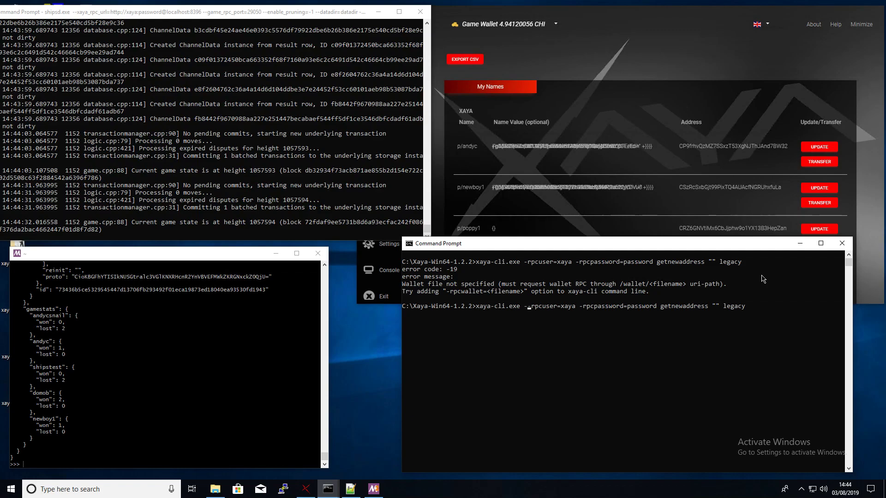
type("cwalle")
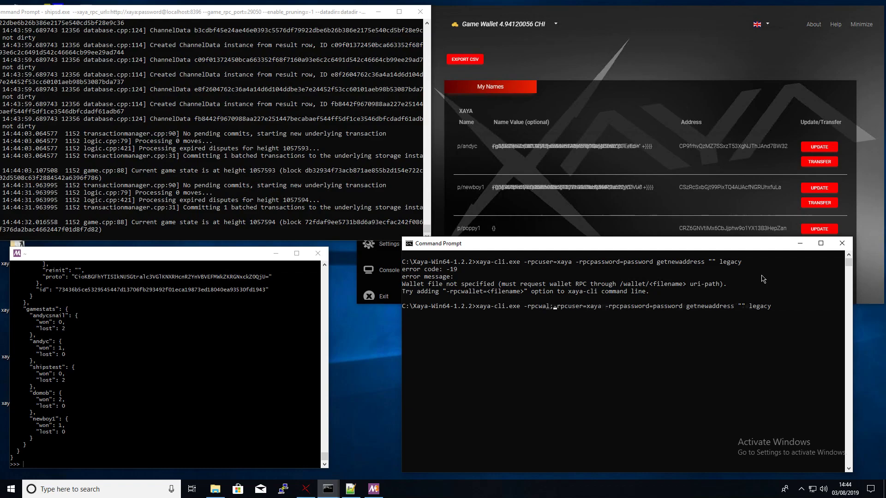
key("BackSpace")
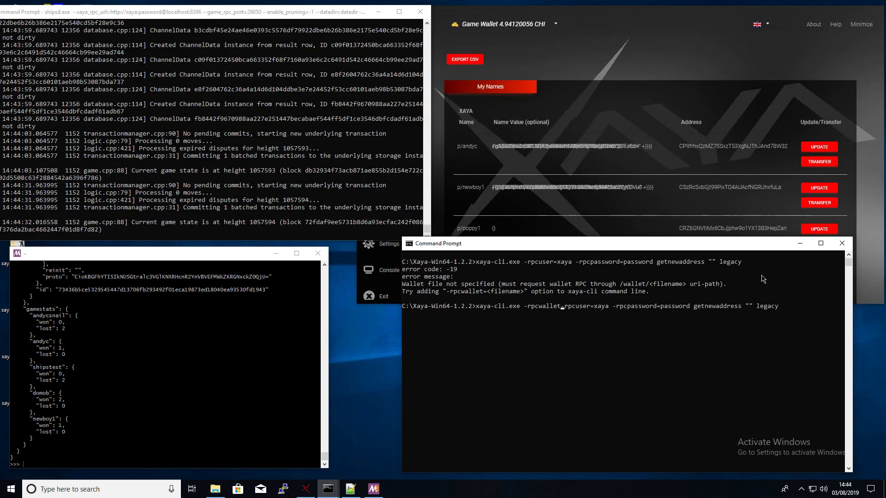
type("=")
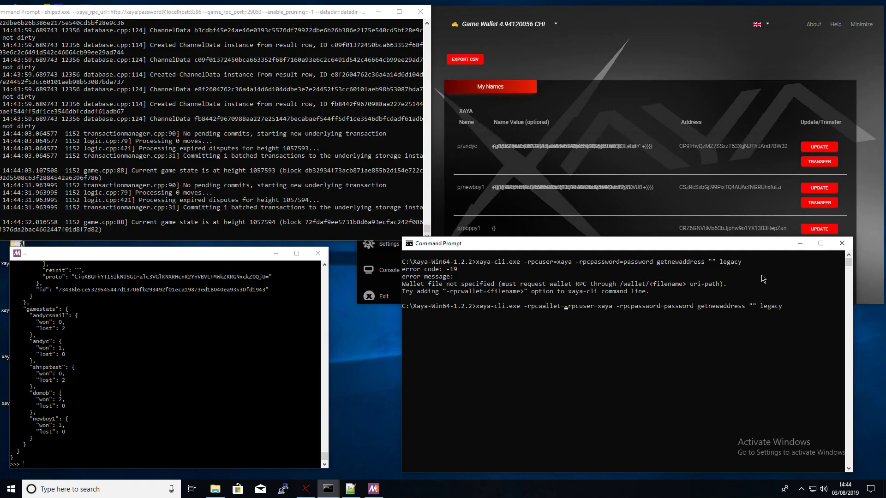
type("game.dat")
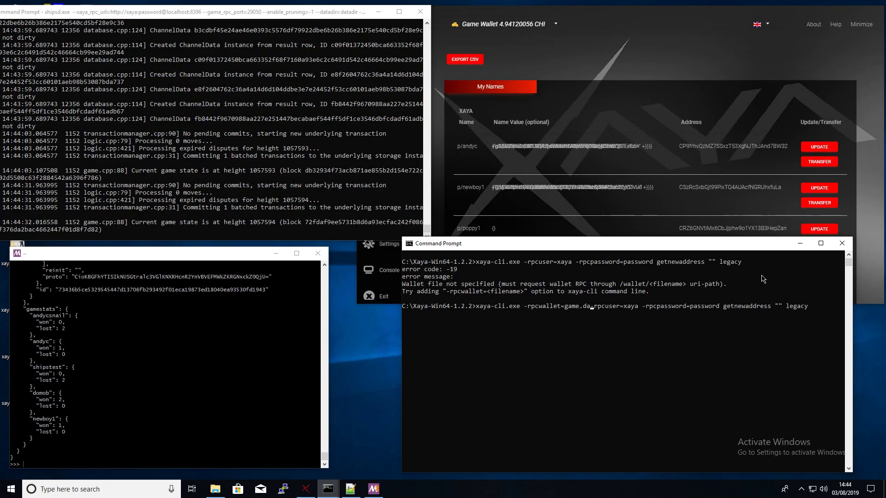
key("Return")
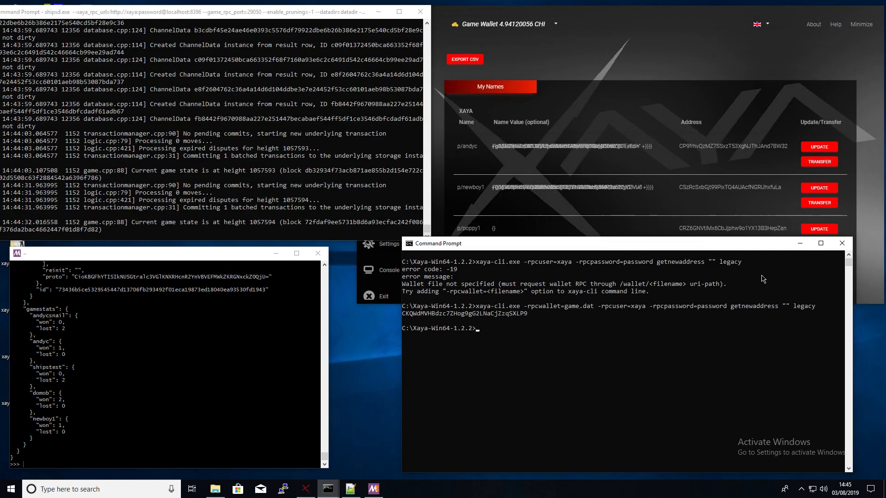
double_click(458, 314)
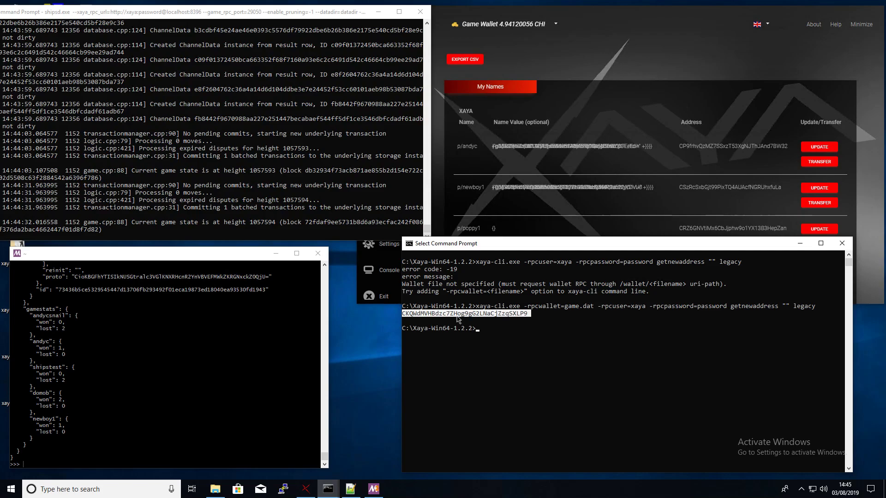
right_click(458, 318)
mouse_move(316, 485)
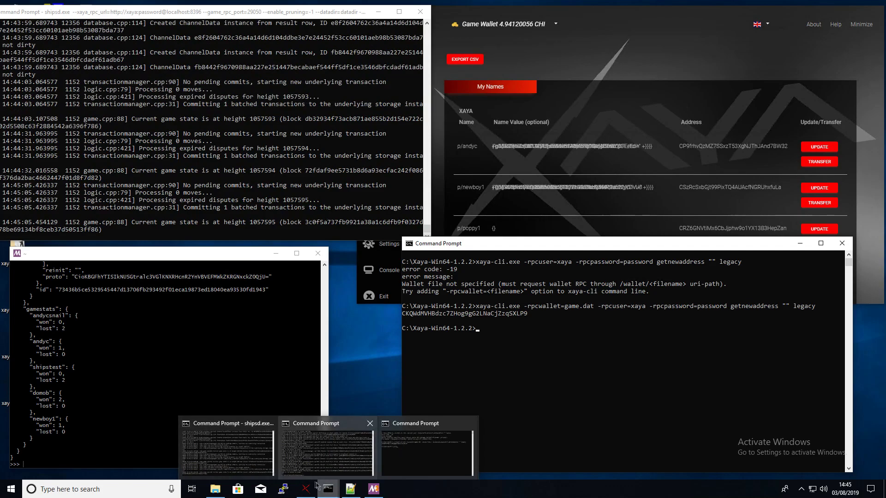
left_click(350, 489)
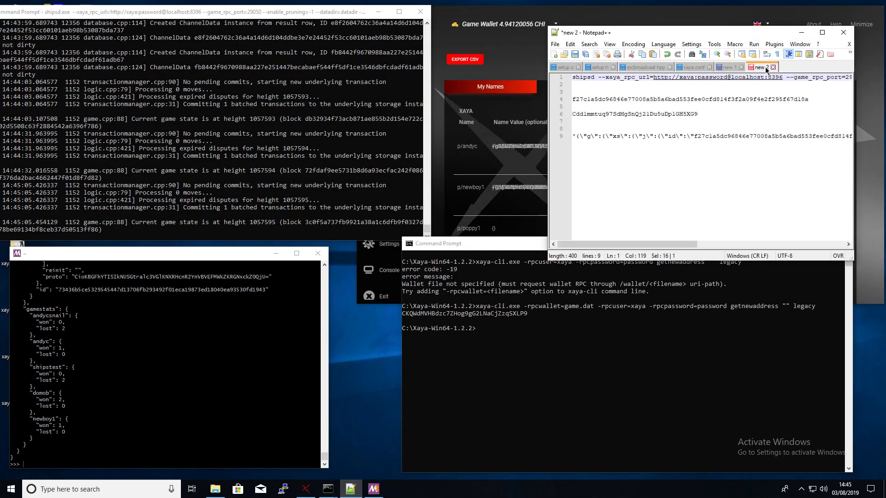
- Paste the new address on line 6 and new hex id on line 4, deleting the old JSON line
left_click_drag(722, 114, 567, 119)
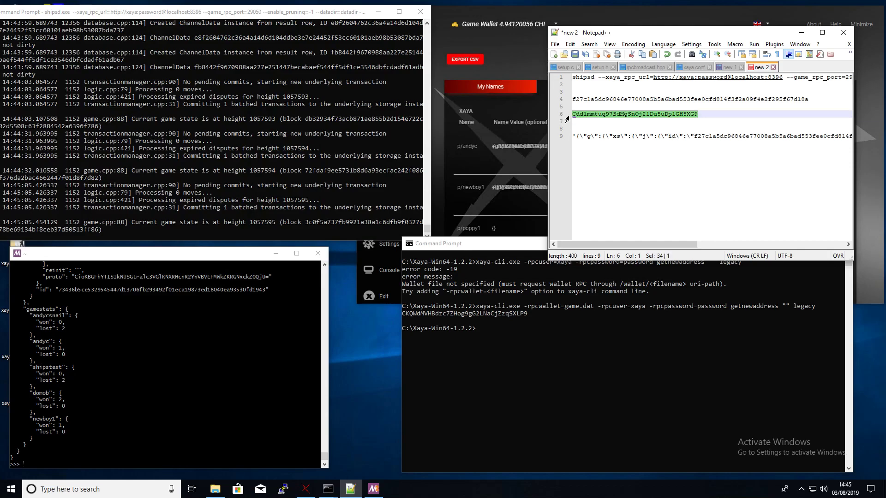
type("CKQWdMVHBdzc7ZHog9gG2LNaCjZzqSXLP9")
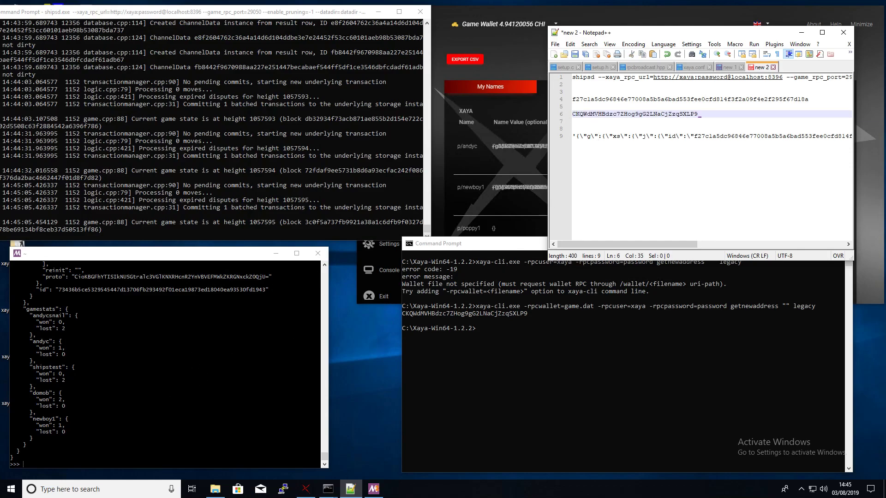
double_click(660, 99)
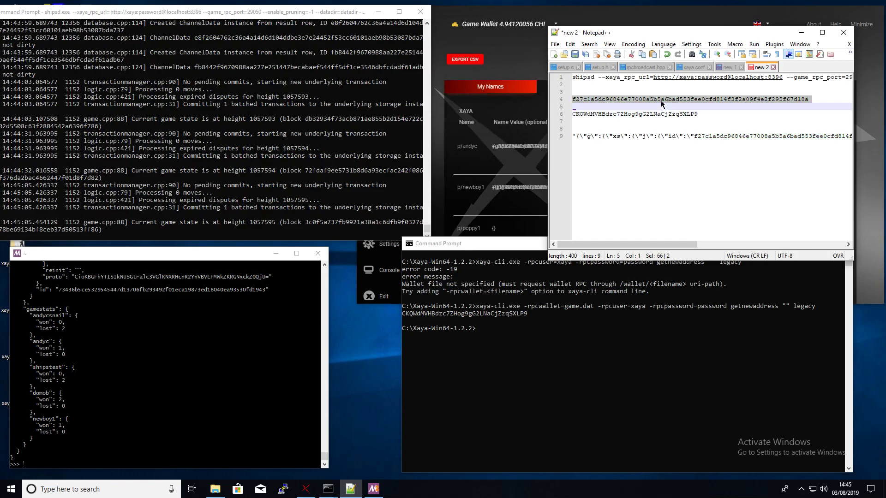
left_click(659, 98)
double_click(660, 98)
type("b3cdbf45e24ae46e0393c5576df79922dbe6b26b386e2175e540cd5bf28e9c36")
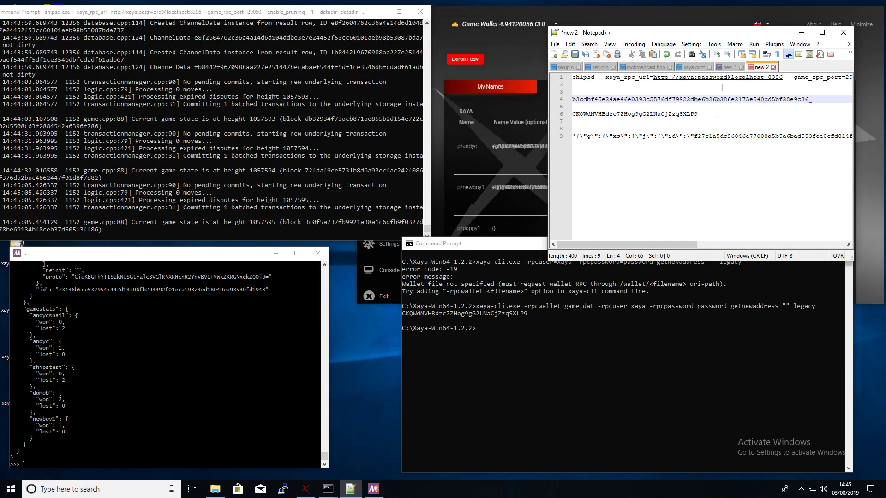
left_click_drag(616, 126, 652, 170)
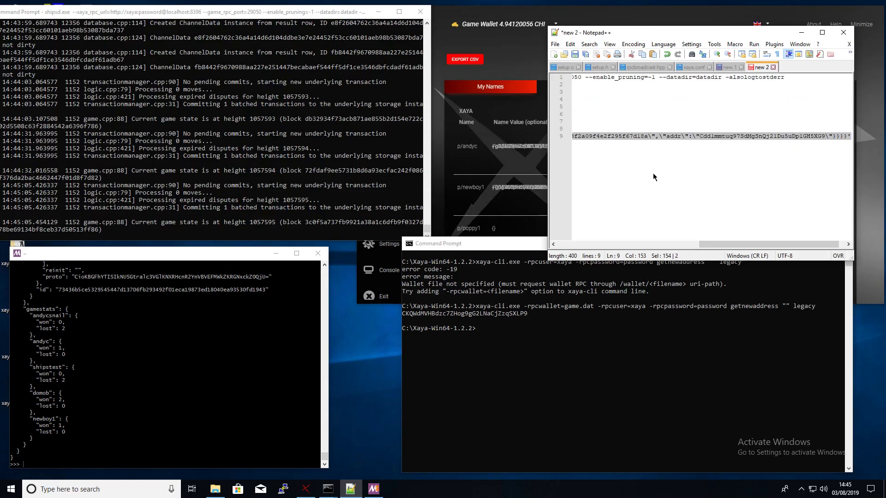
key("Delete")
left_click(603, 372)
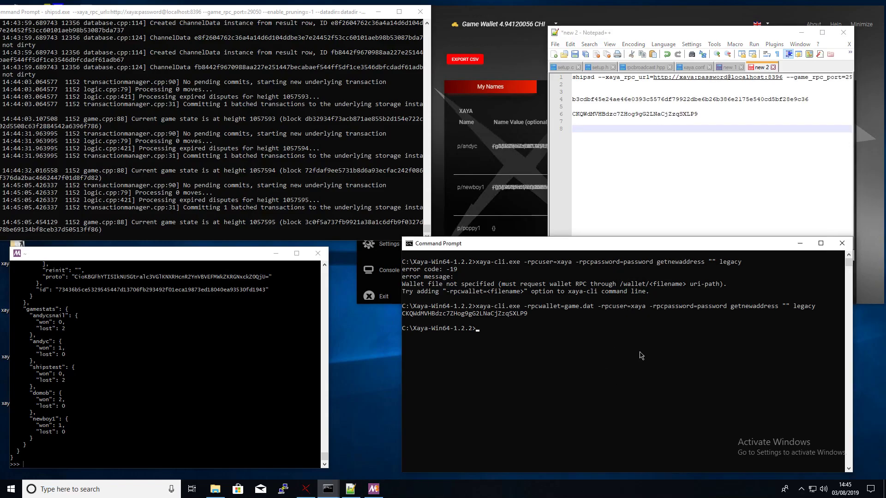
key("Up")
- Recall the name_update p/andyc command and replace its old channel id with the new hex id
key("Escape")
key("ctrl+v")
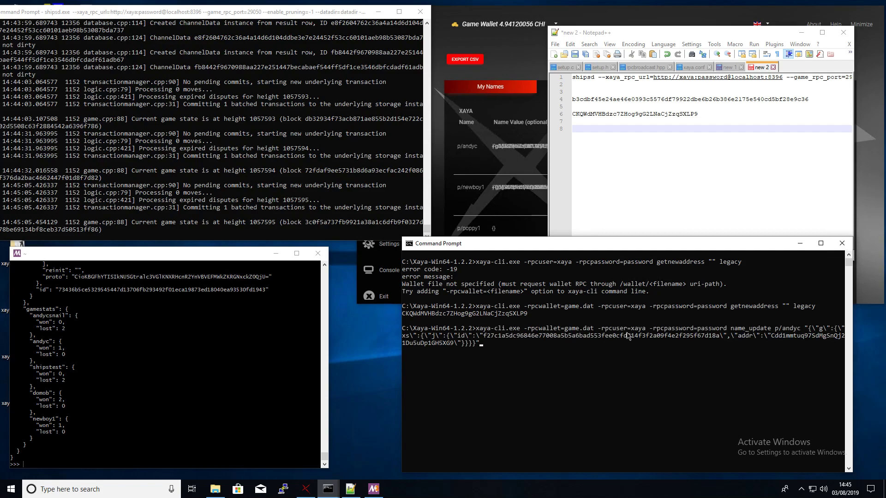
left_click_drag(729, 245, 684, 238)
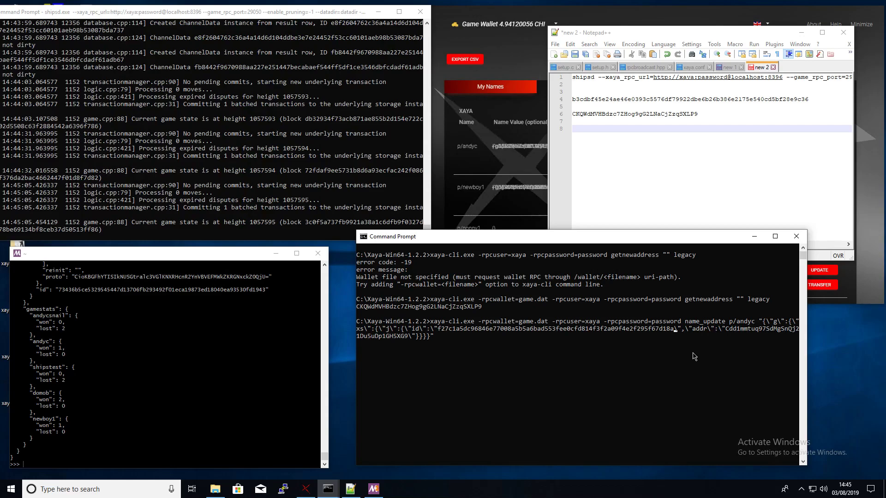
key("BackSpace")
key("BackSpace")
key("BackSpace")
key("BackSpace")
key("BackSpace")
key("BackSpace")
key("BackSpace")
key("BackSpace")
key("BackSpace")
key("BackSpace")
key("BackSpace")
key("BackSpace")
key("BackSpace")
key("BackSpace")
key("BackSpace")
key("BackSpace")
key("BackSpace")
key("BackSpace")
key("BackSpace")
key("BackSpace")
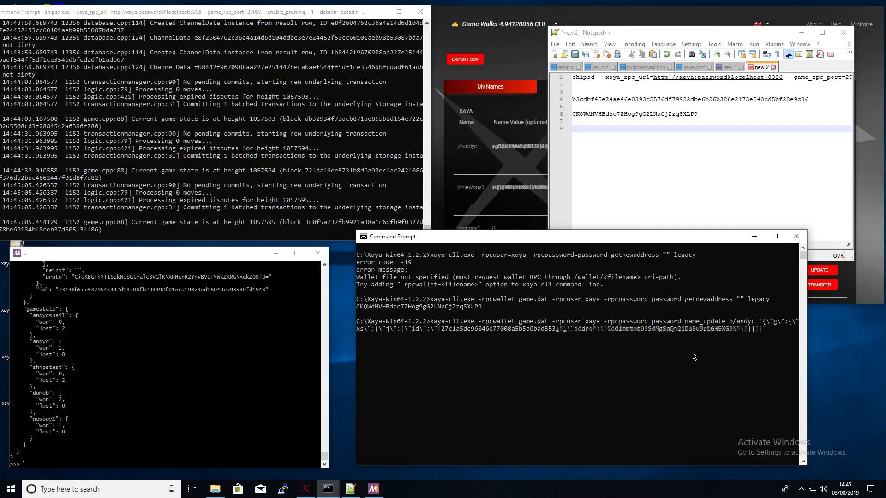
key("BackSpace")
key("BackSpace")
key("BackSpace")
key("BackSpace")
key("BackSpace")
key("BackSpace")
key("BackSpace")
key("BackSpace")
key("BackSpace")
key("BackSpace")
key("BackSpace")
key("BackSpace")
key("BackSpace")
key("BackSpace")
key("BackSpace")
key("BackSpace")
key("BackSpace")
key("BackSpace")
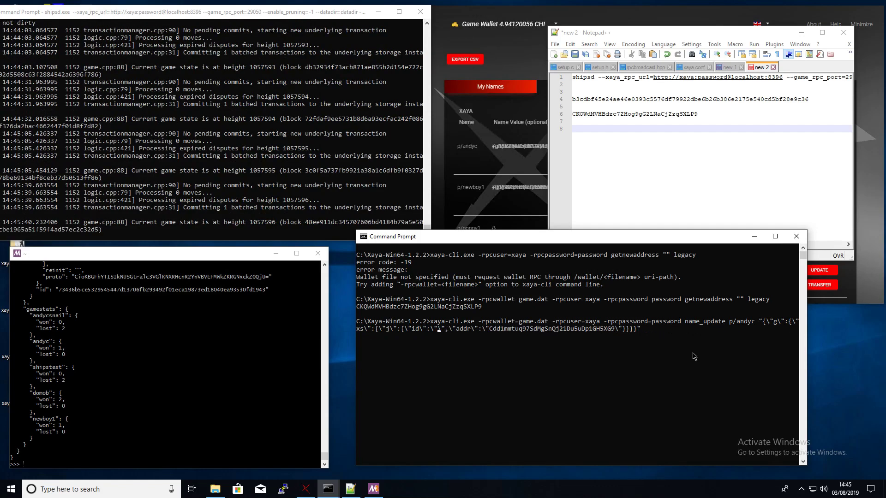
type("b3cdbf45e24ae46e0393c5576df79922dbe6b26b386e2175e540cd5bf28e9c36")
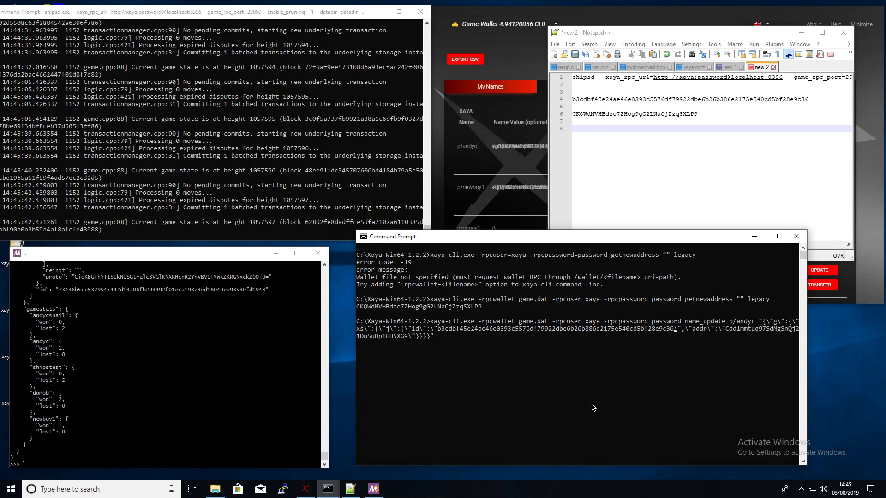
- Put the new game-wallet address as addr and run the name_update, returning a transaction id
left_click(642, 113)
double_click(642, 113)
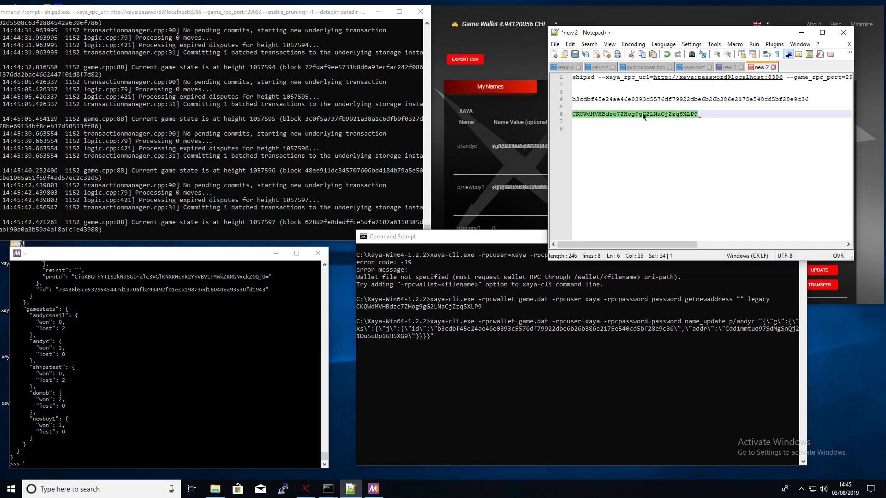
left_click(576, 334)
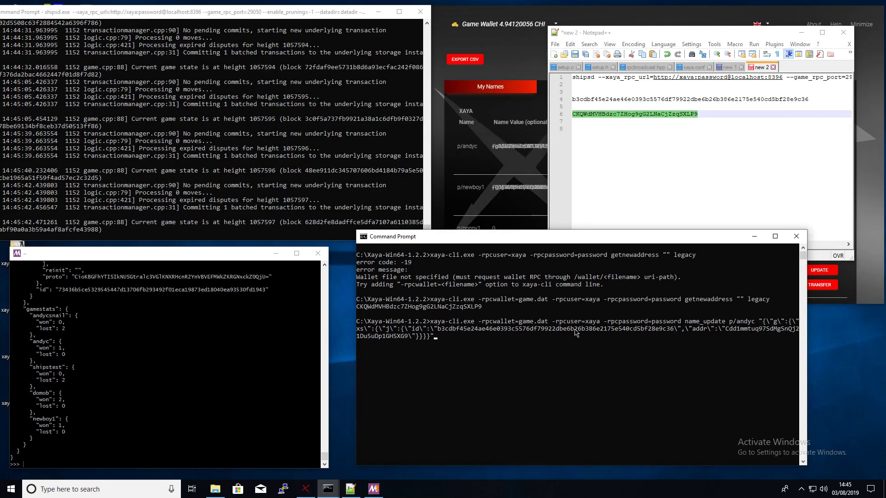
key("BackSpace")
key("BackSpace")
key("BackSpace")
key("BackSpace")
key("BackSpace")
key("BackSpace")
key("BackSpace")
key("BackSpace")
key("BackSpace")
key("BackSpace")
key("BackSpace")
key("BackSpace")
key("BackSpace")
key("BackSpace")
key("BackSpace")
key("BackSpace")
key("BackSpace")
key("BackSpace")
key("BackSpace")
key("BackSpace")
key("BackSpace")
key("BackSpace")
key("BackSpace")
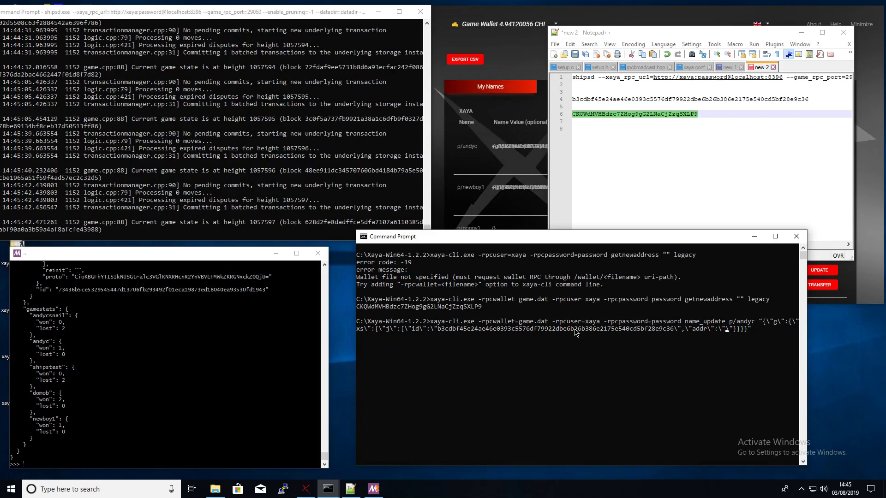
right_click(513, 374)
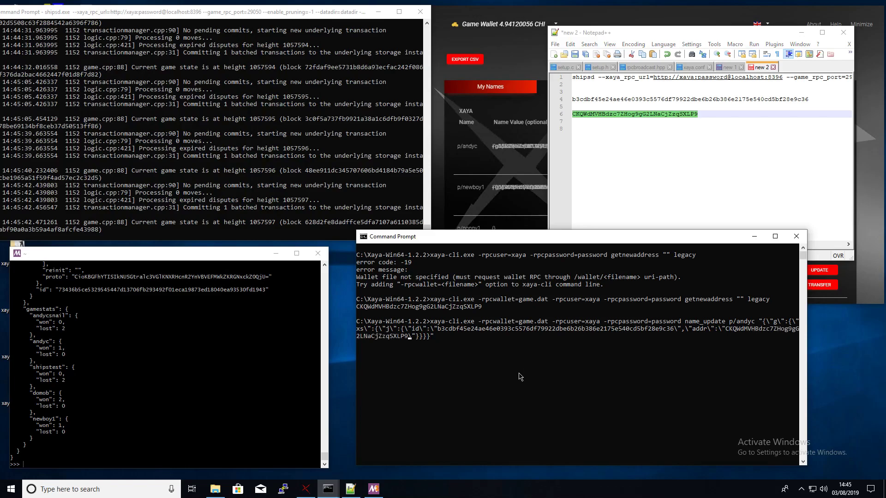
key("Return")
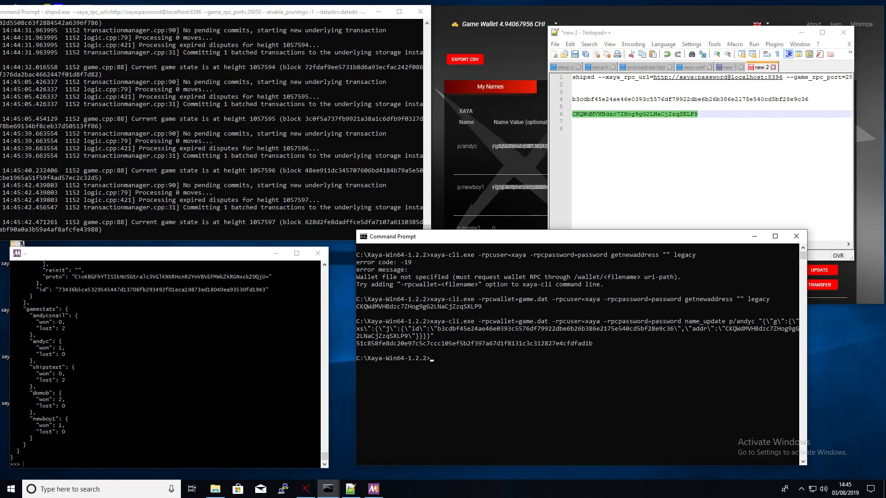
left_click(754, 236)
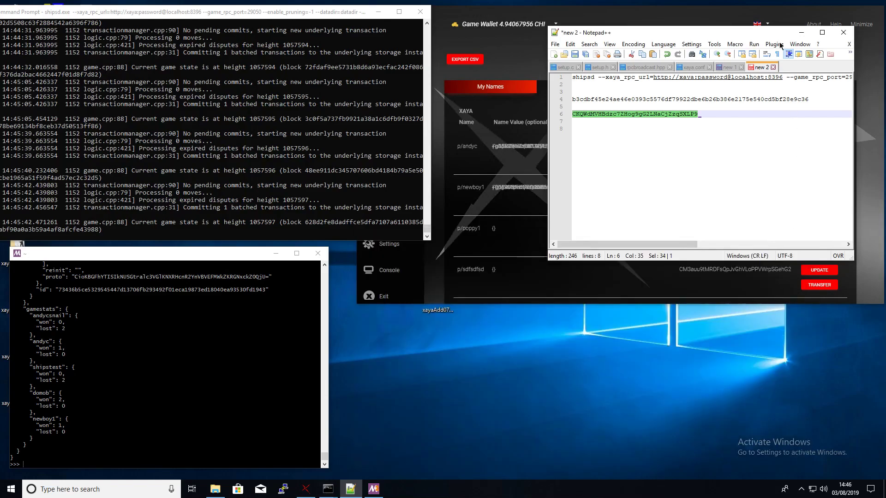
- Restore the ships-channel console and clear it with cls
left_click(802, 31)
mouse_move(329, 490)
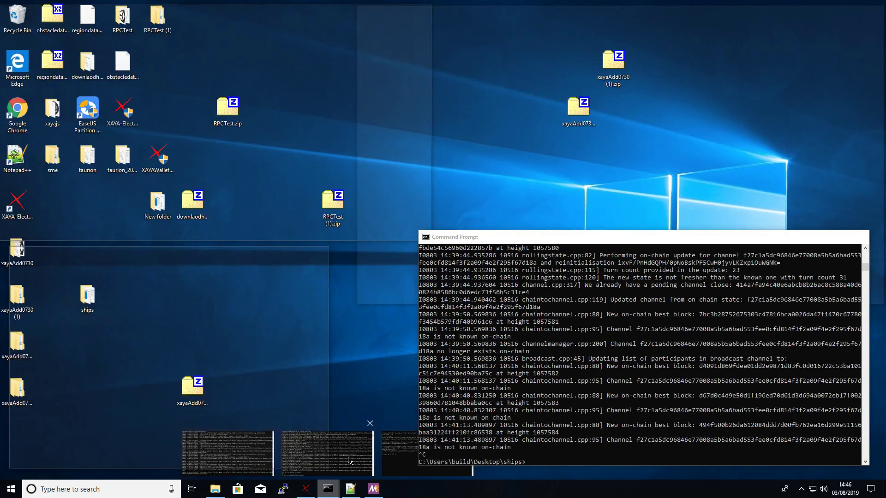
left_click(349, 460)
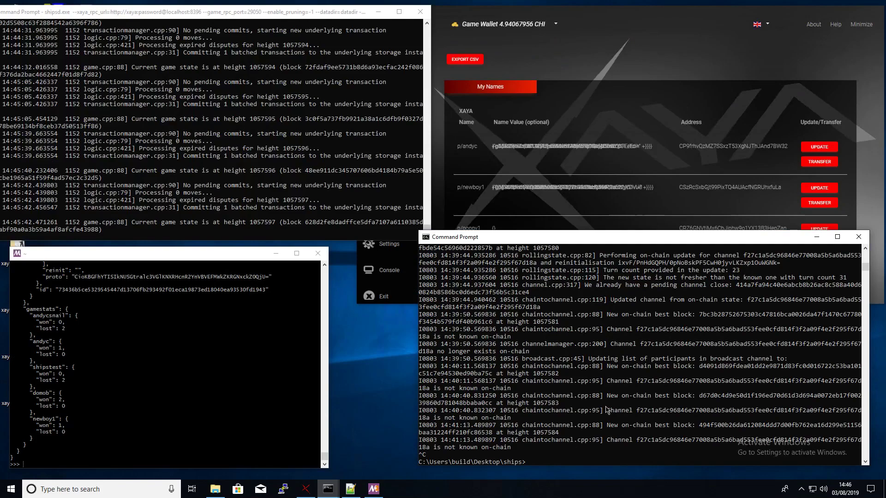
left_click_drag(607, 405, 607, 412)
left_click(576, 456)
key("Escape")
type("cls")
key("Return")
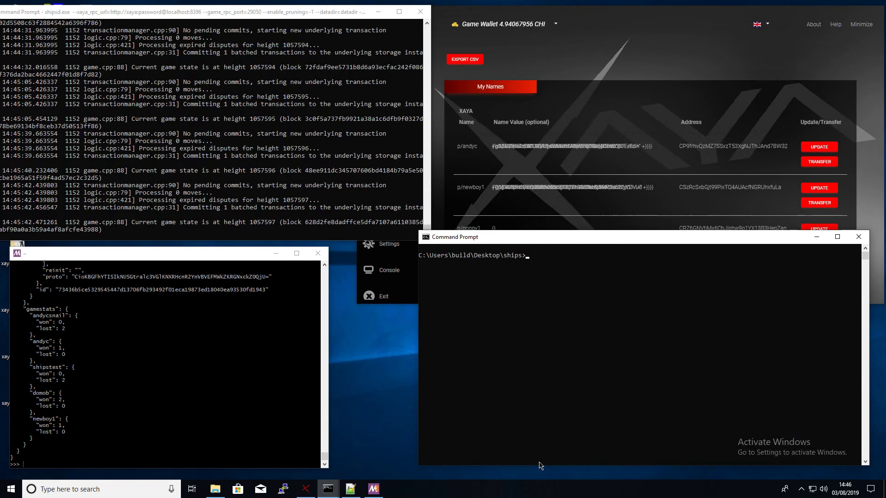
- Recall the andyc ships-channel command and replace the old channel id with the new one
key("ctrl+v")
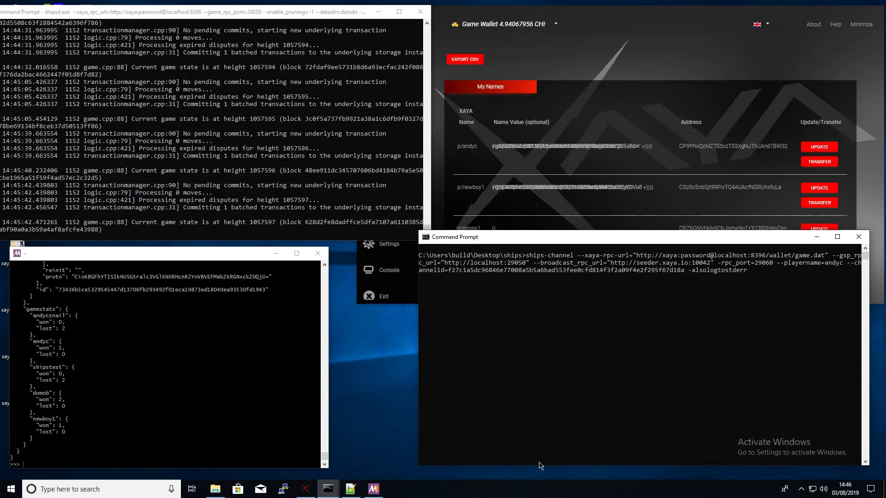
key("BackSpace")
key("BackSpace")
key("BackSpace")
key("BackSpace")
key("BackSpace")
key("BackSpace")
key("BackSpace")
key("BackSpace")
key("BackSpace")
key("BackSpace")
key("BackSpace")
key("BackSpace")
key("BackSpace")
key("BackSpace")
key("BackSpace")
key("BackSpace")
key("BackSpace")
key("BackSpace")
key("BackSpace")
key("BackSpace")
key("BackSpace")
key("BackSpace")
key("BackSpace")
key("BackSpace")
key("BackSpace")
key("BackSpace")
key("BackSpace")
key("BackSpace")
key("BackSpace")
key("BackSpace")
key("BackSpace")
key("BackSpace")
key("BackSpace")
key("BackSpace")
key("BackSpace")
key("BackSpace")
key("BackSpace")
key("BackSpace")
key("BackSpace")
key("BackSpace")
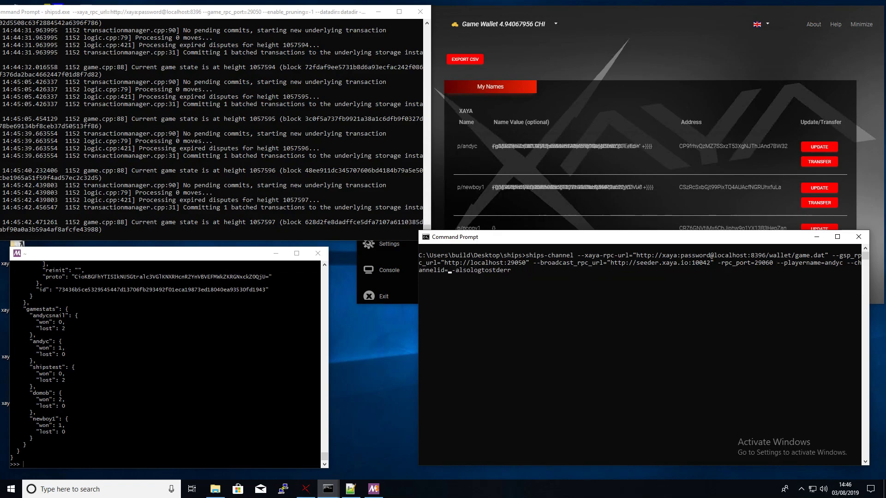
left_click(608, 322)
left_click(457, 270)
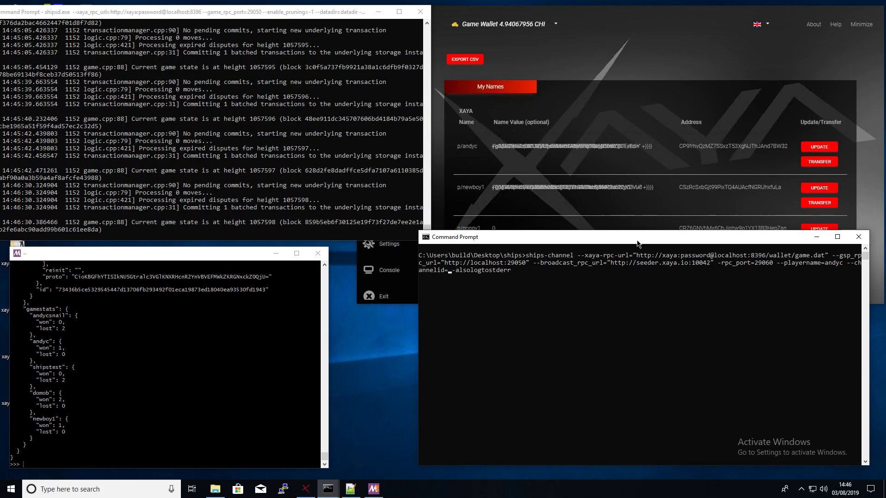
right_click(584, 289)
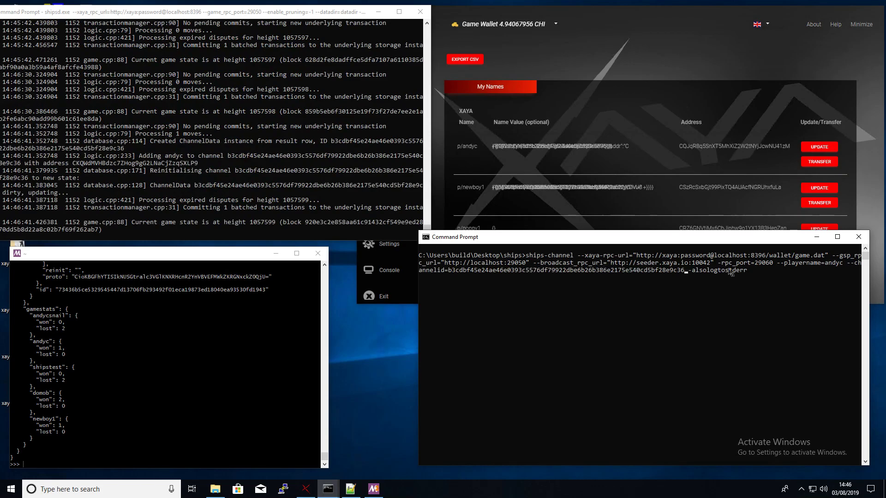
left_click(653, 278)
key("Escape")
key("Return")
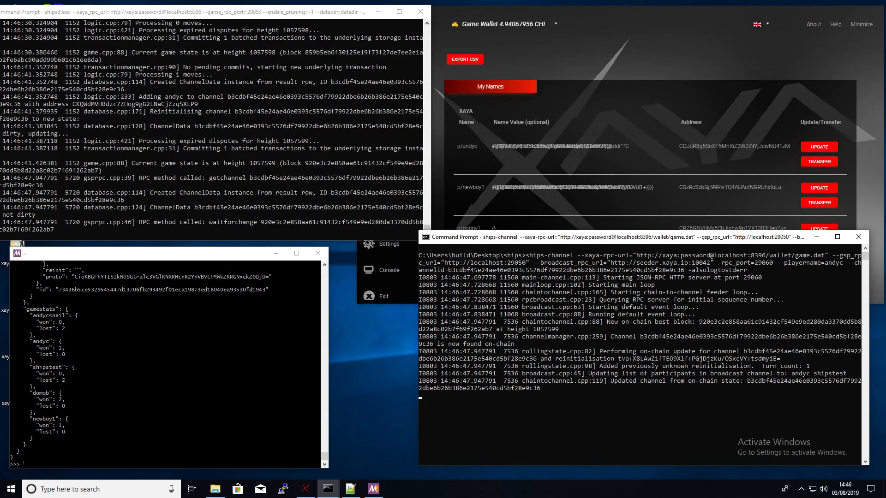
left_click(124, 406)
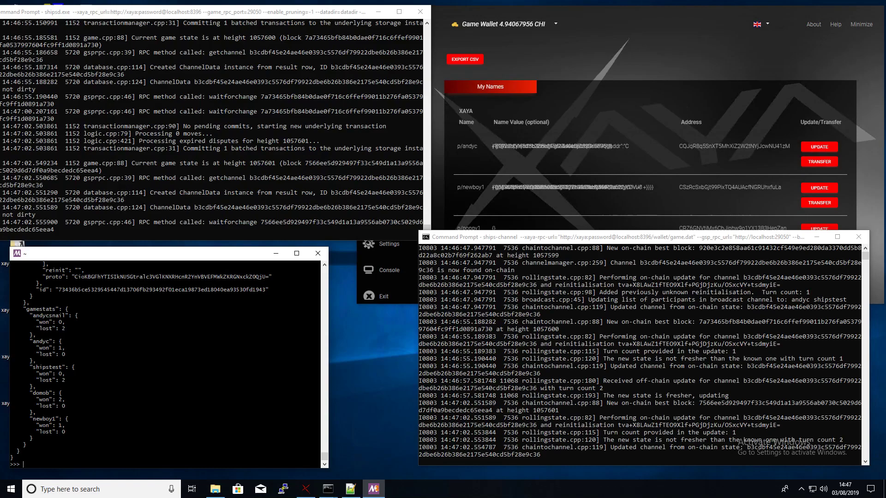
right_click(133, 445)
left_click(99, 439)
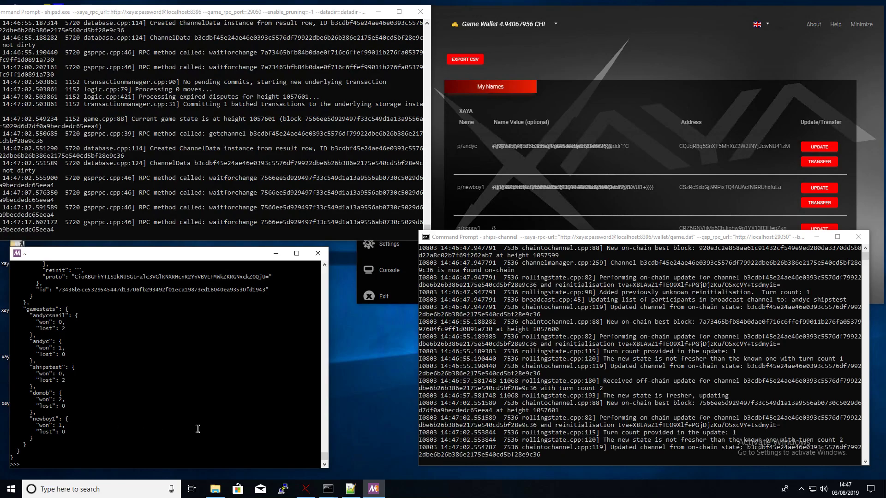
type("c=jsonrpclib")
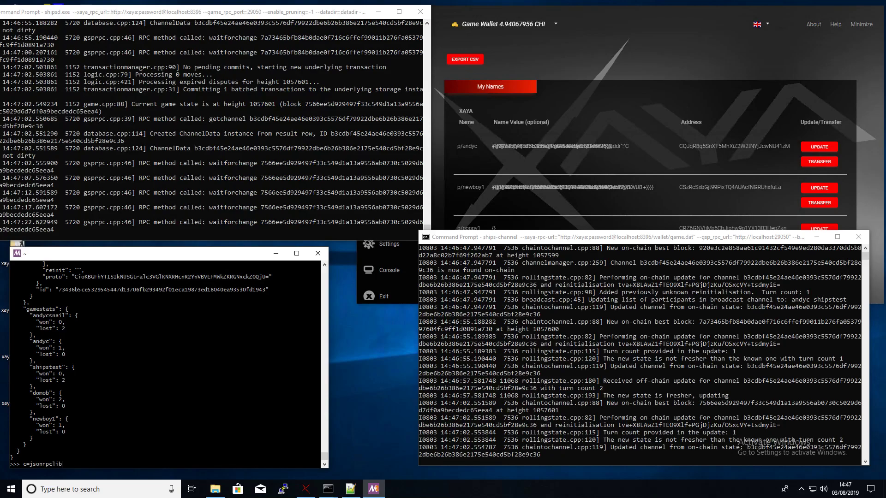
type(".Server(\"http:")
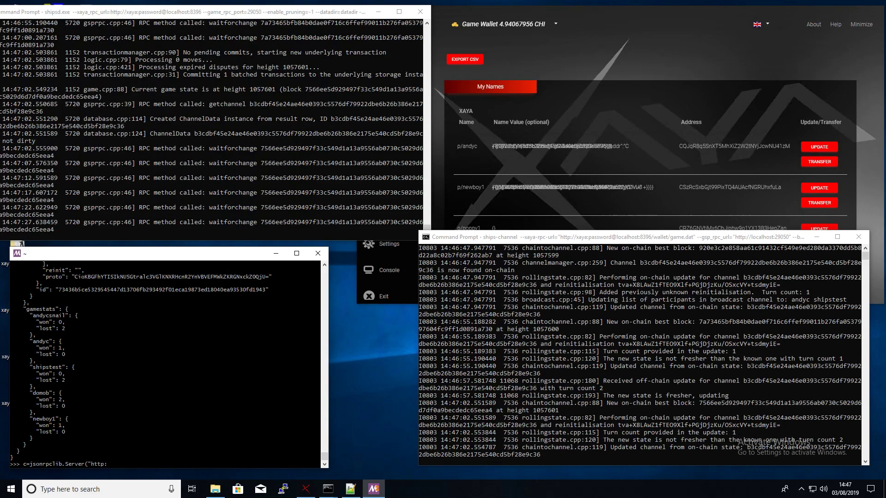
type("//localhost:29060")
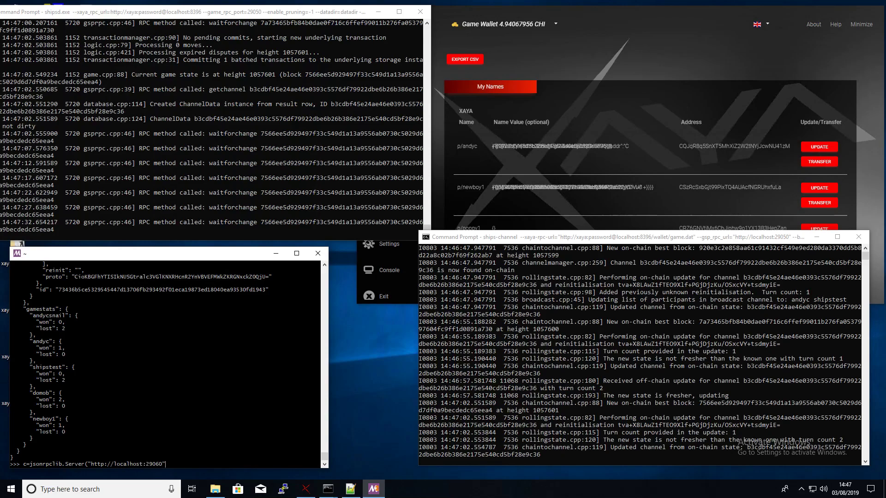
type("\")")
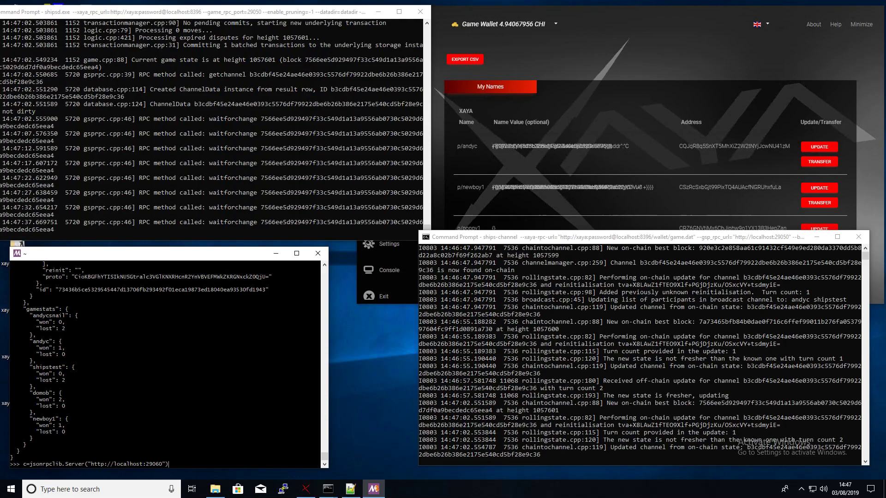
- Create a jsonrpclib client for localhost:29060 and print its state as indented JSON, showing turn 2, second commitment
key("Return")
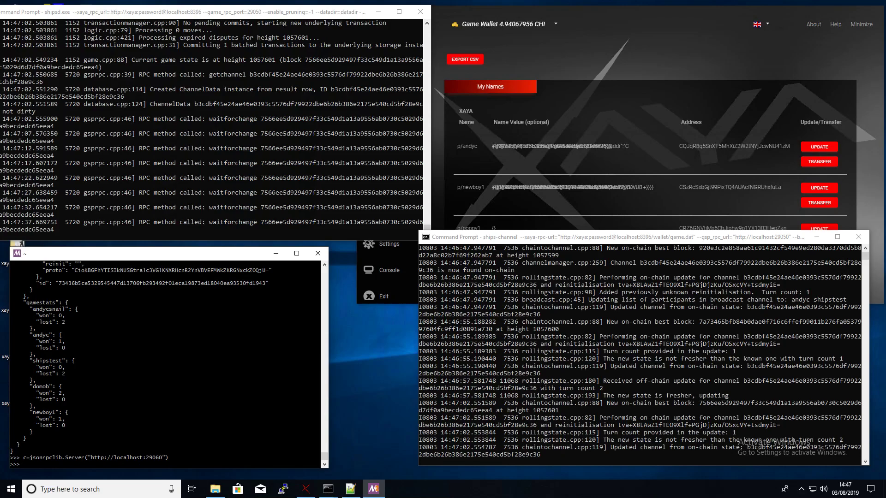
type("print")
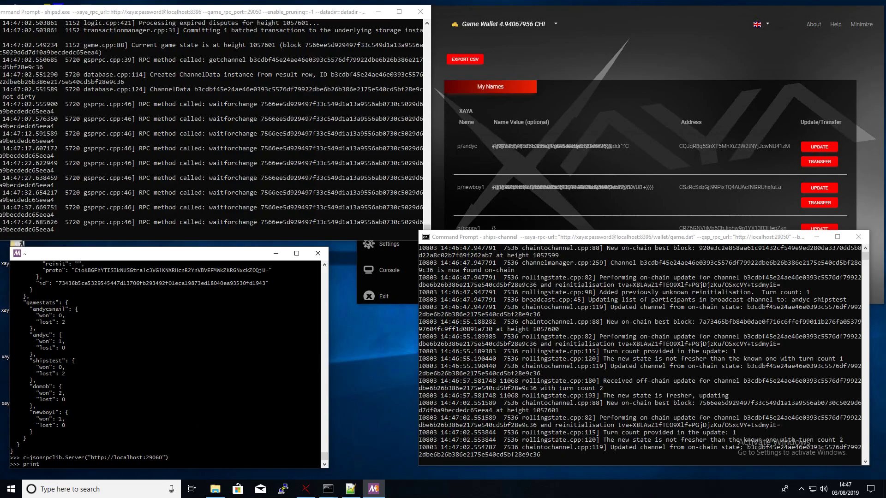
type("(json.dumps(c.getcurre")
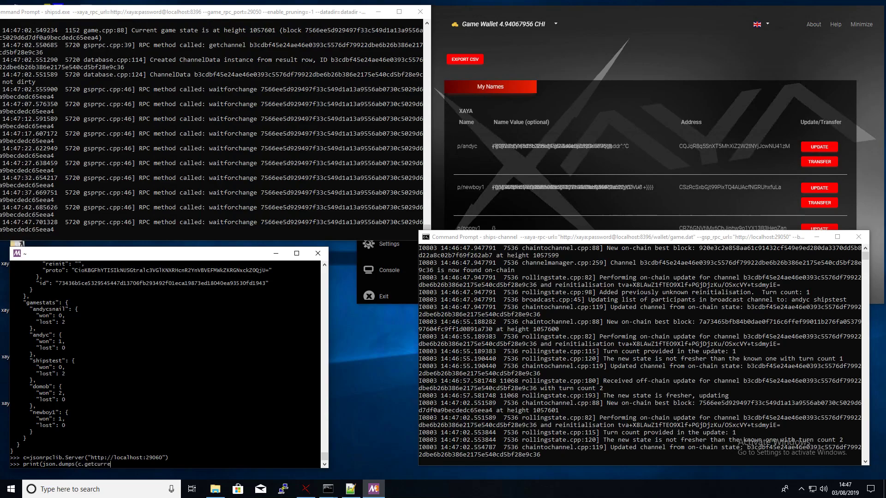
type("ntstate(),ind")
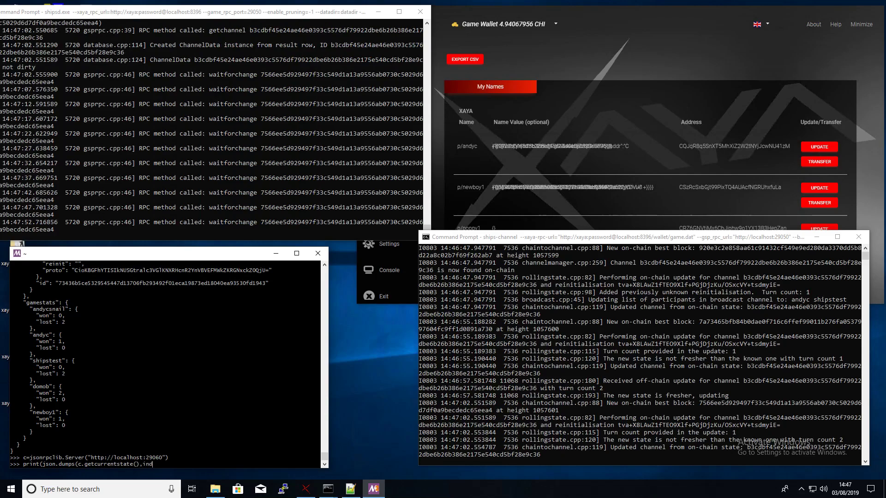
type("ent=2))")
key("Return")
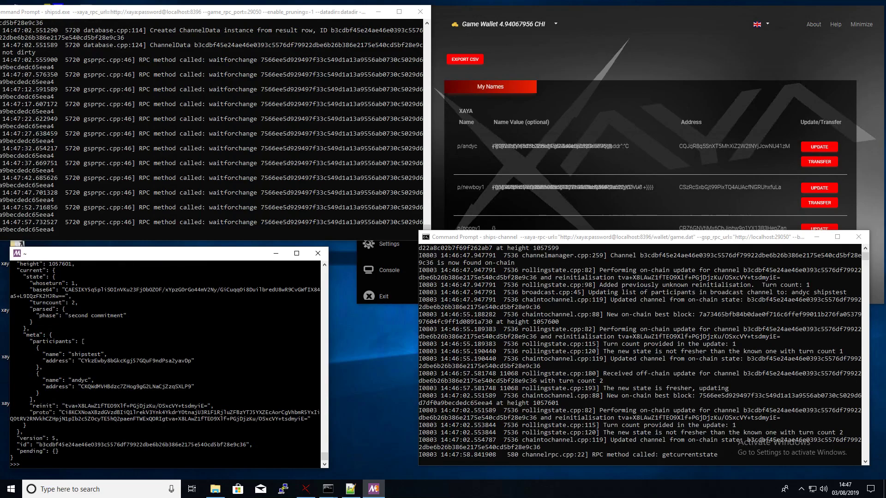
scroll(176, 368, "up", 1)
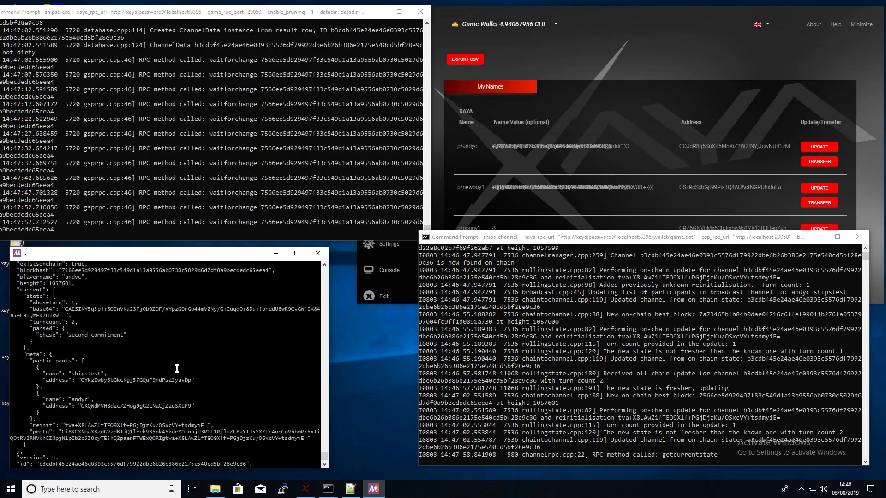
scroll(177, 368, "up", 1)
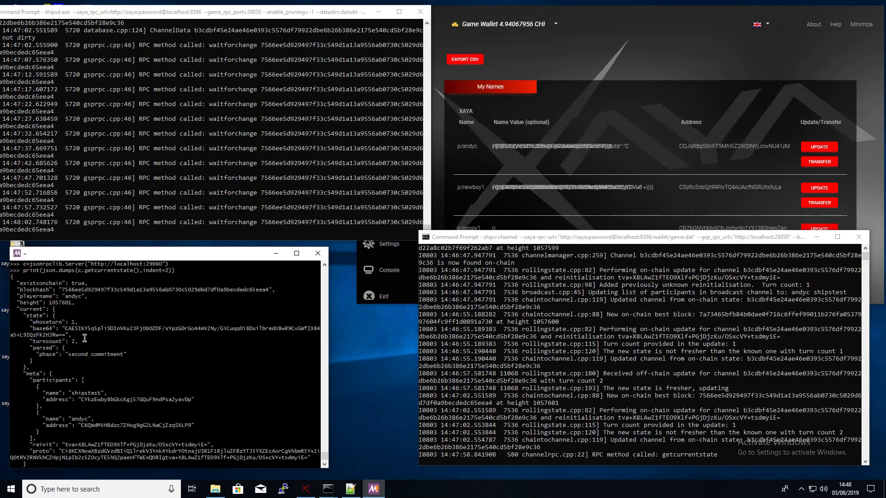
scroll(85, 338, "down", 2)
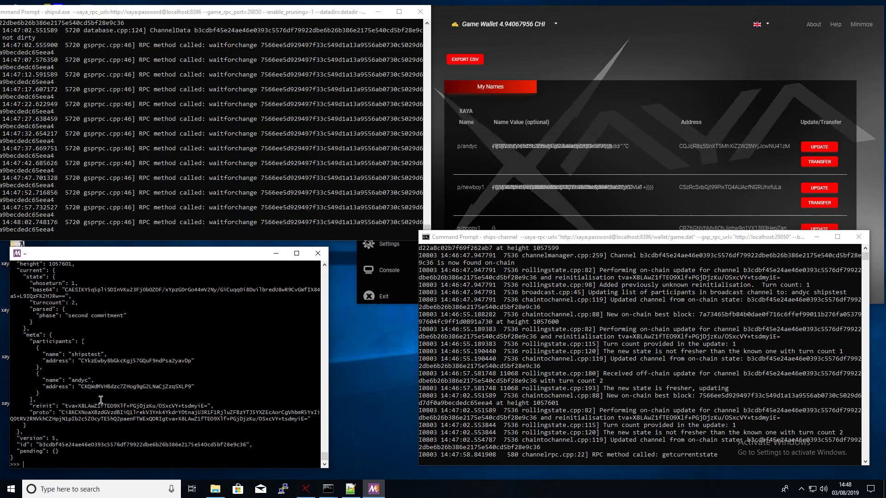
scroll(100, 399, "up", 2)
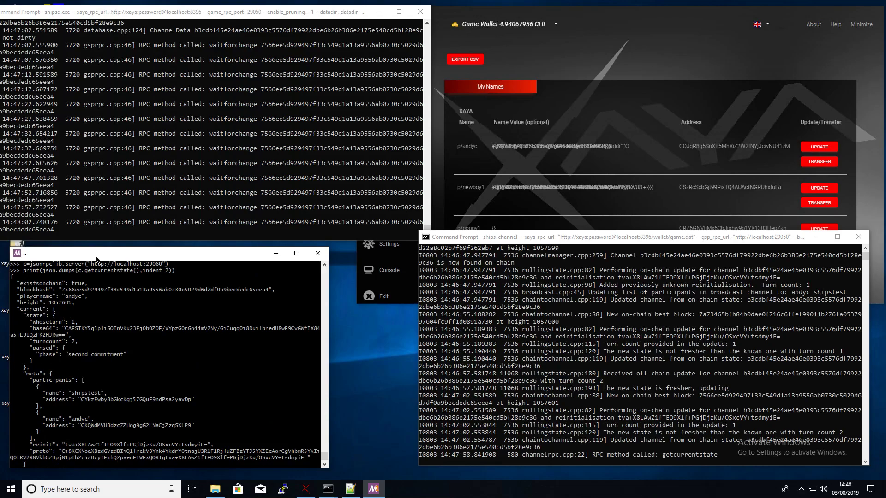
left_click_drag(104, 248, 104, 119)
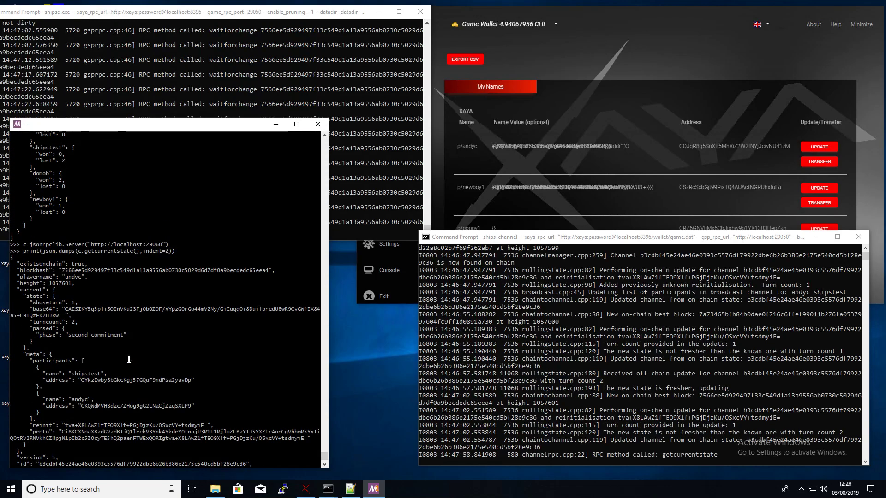
scroll(129, 358, "down", 1)
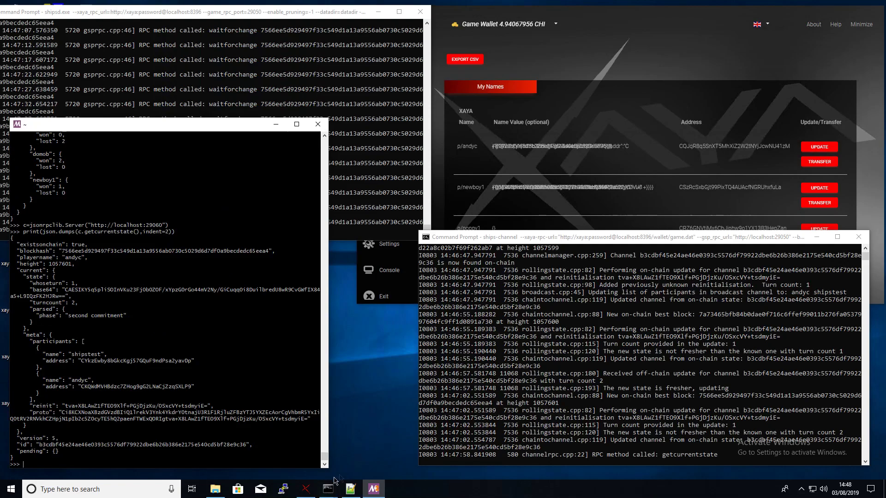
- Copy the flattened x/dot board string from line 10 of the 'new 1' Notepad++ notes
mouse_move(303, 495)
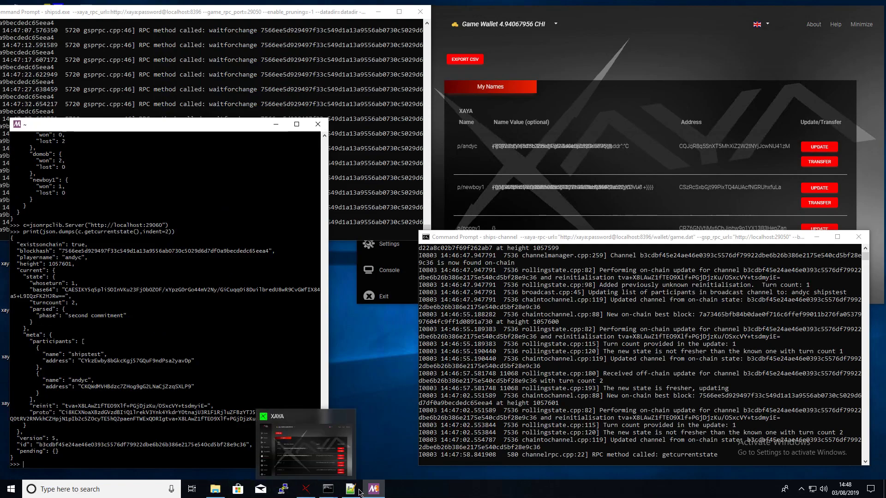
left_click(360, 491)
left_click_drag(650, 37, 494, 141)
left_click(573, 174)
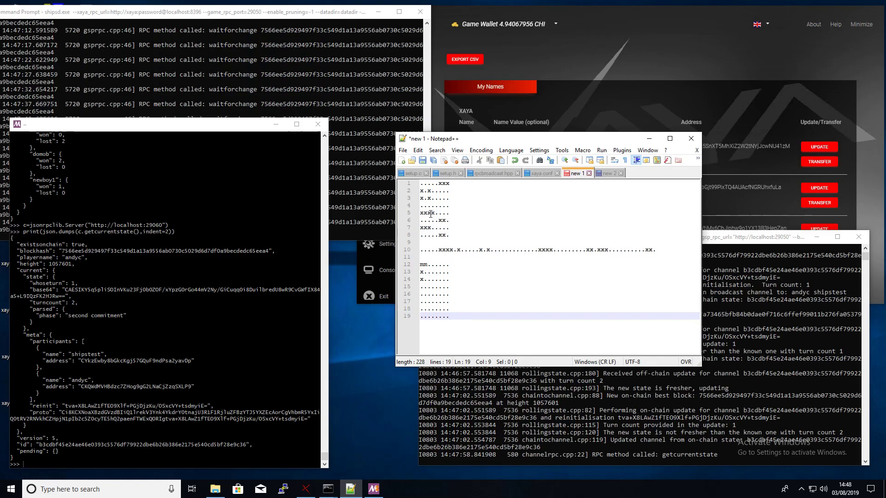
left_click(447, 220)
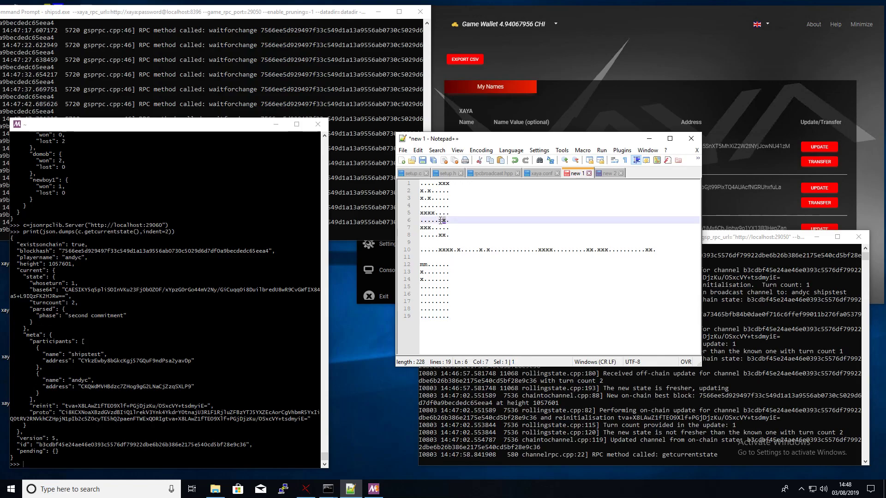
key("Down")
left_click(454, 236)
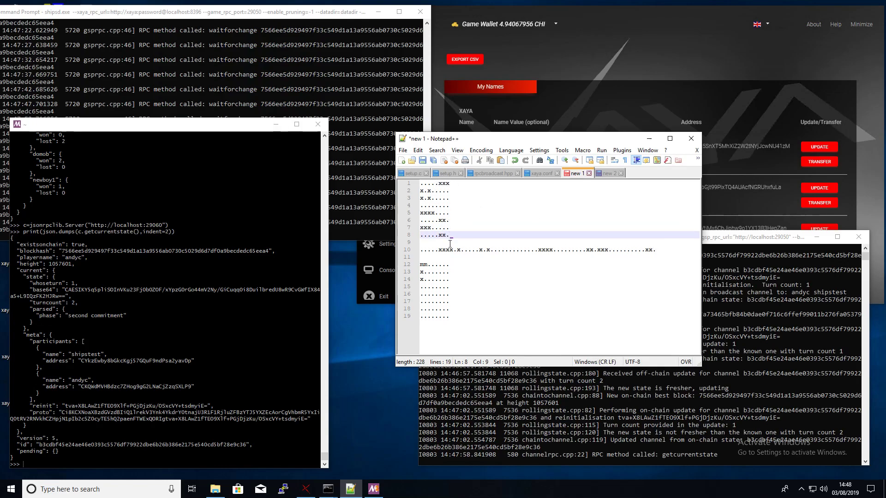
left_click_drag(656, 249, 425, 255)
left_click(64, 406)
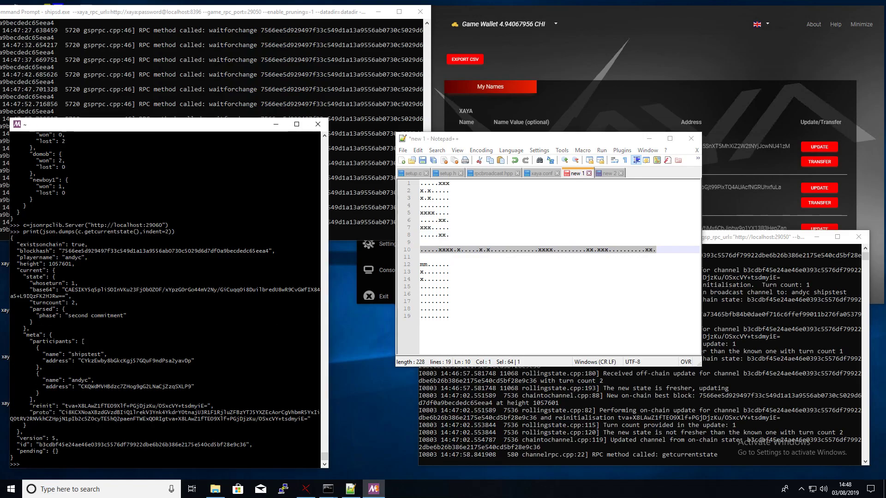
- Run c._notify.setposition with the pasted board string and reprint the state, now in the shoot phase
type("c.")
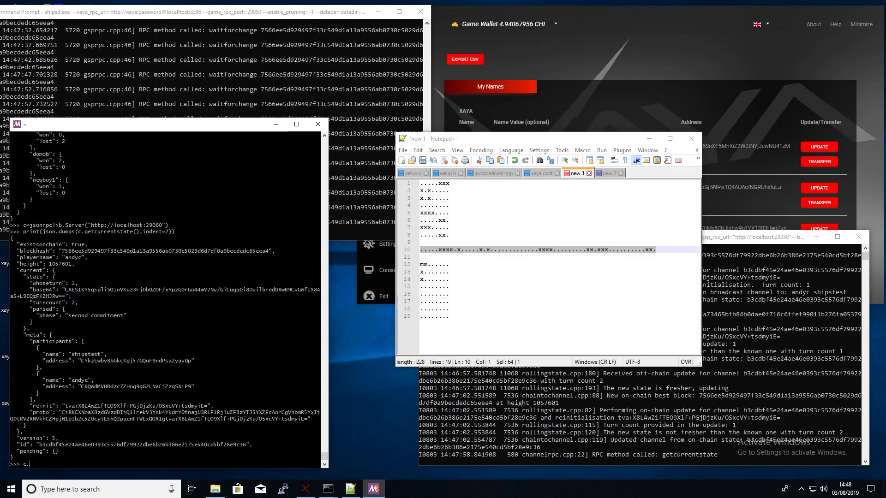
type("_notify")
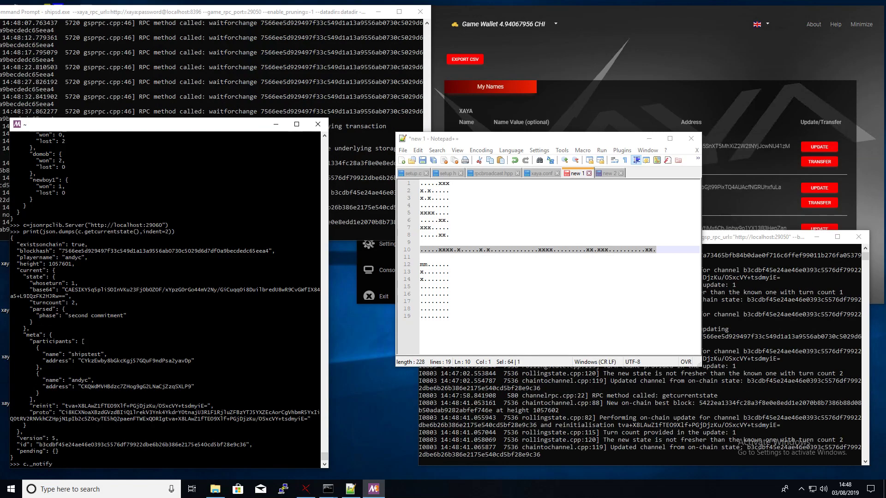
type(".setposition(")
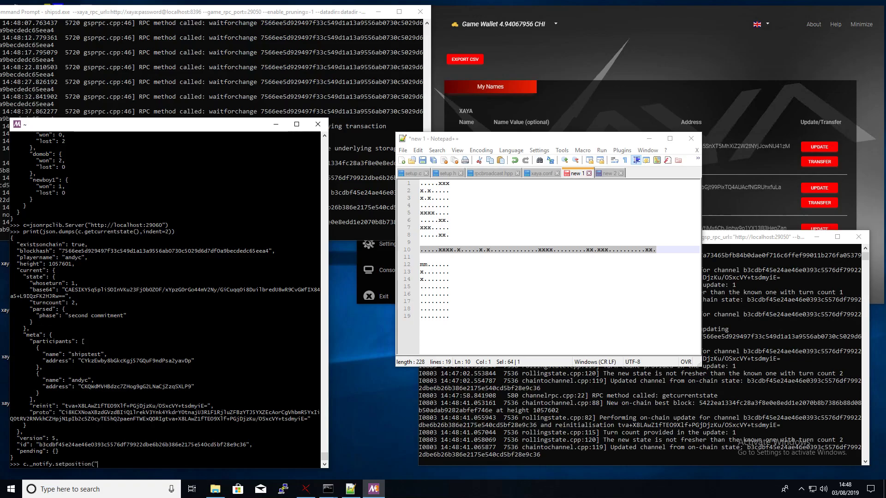
right_click(203, 405)
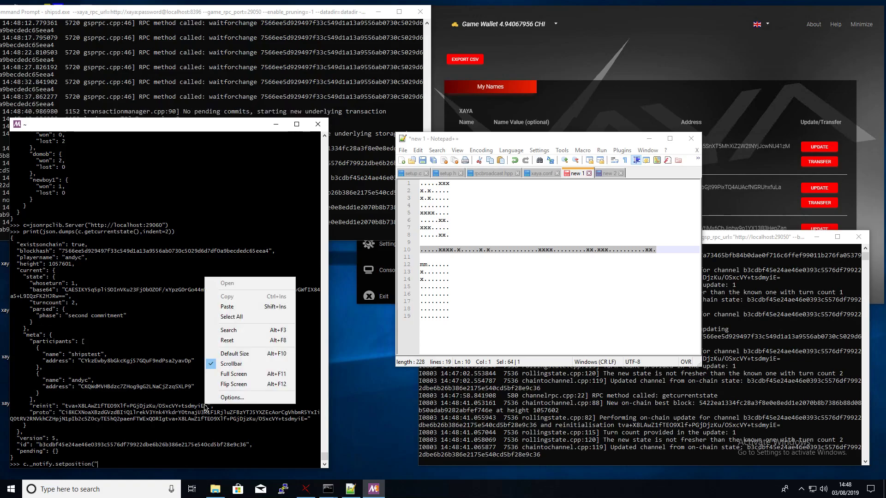
left_click(246, 308)
type("\")")
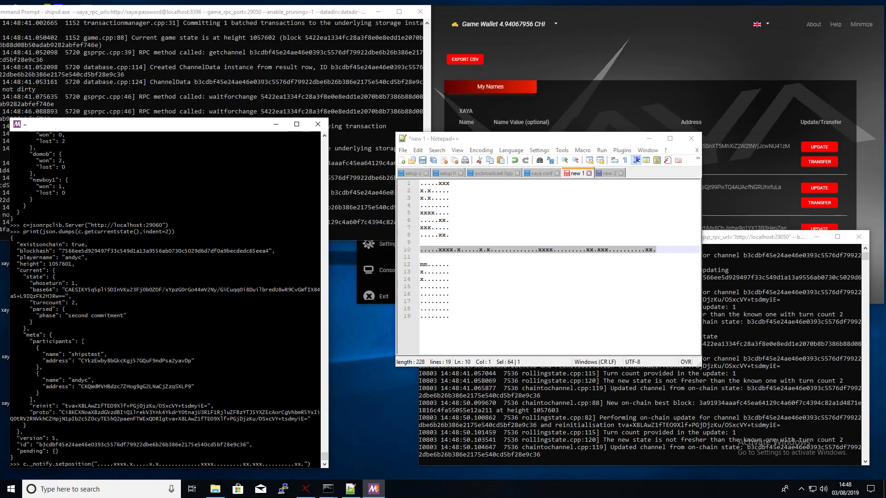
key("Return")
key("Up")
key("Up")
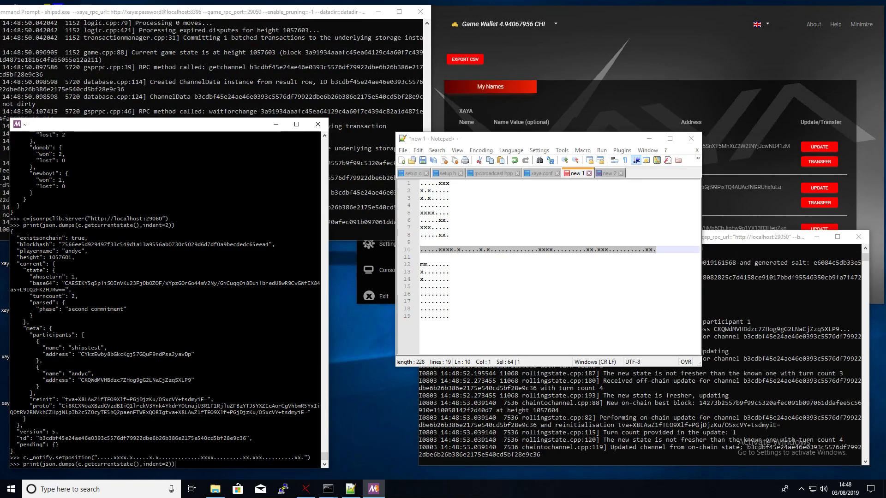
key("Return")
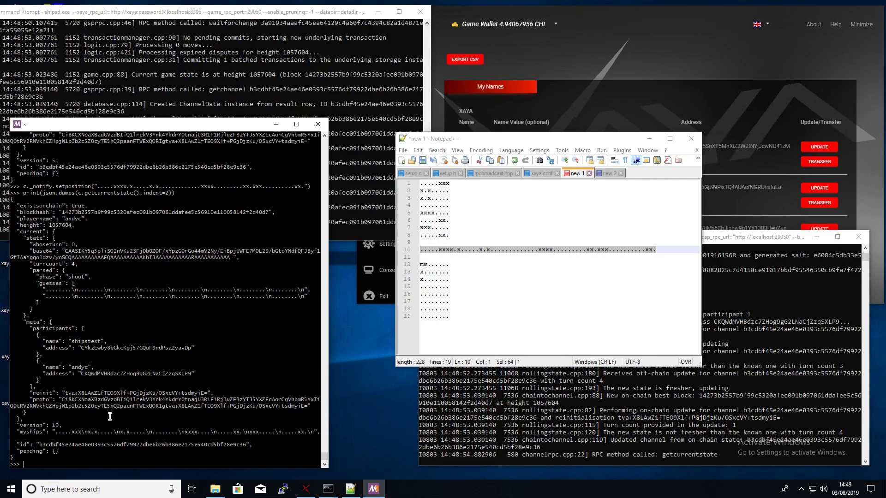
- Reprint the channel state five times until it shows turn count 12 with version 15
key("Up")
key("Return")
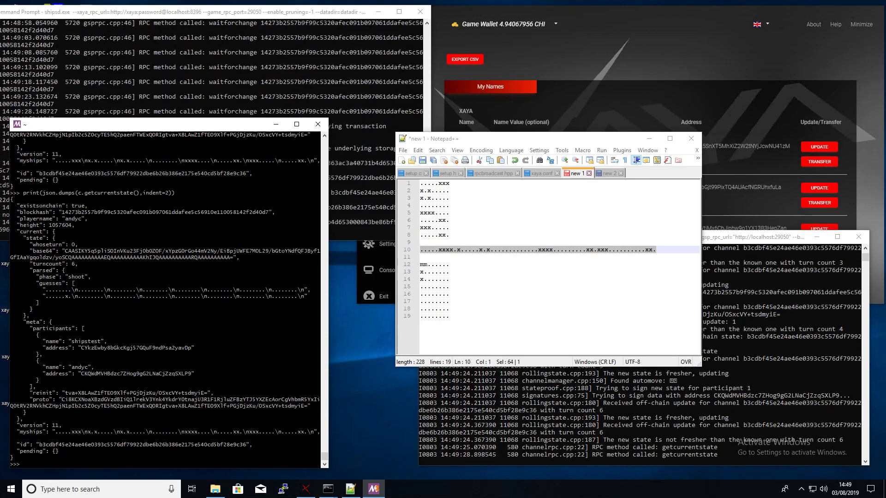
key("Up")
key("Return")
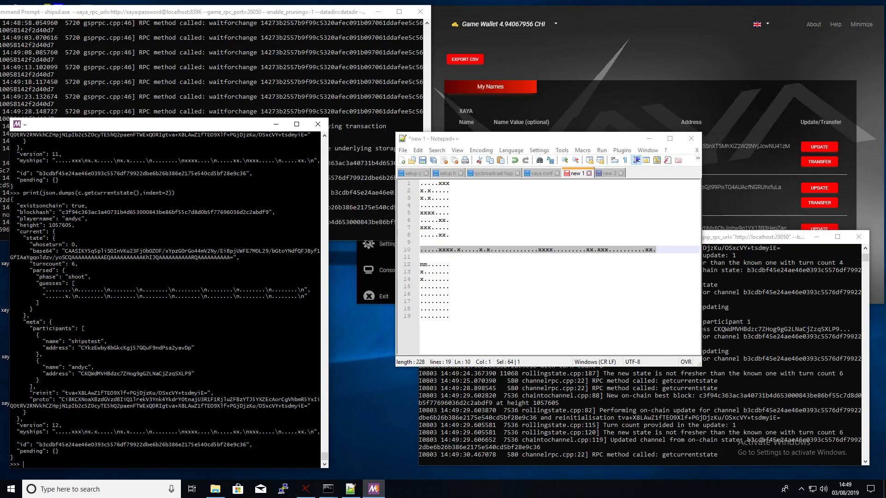
key("Up")
key("Return")
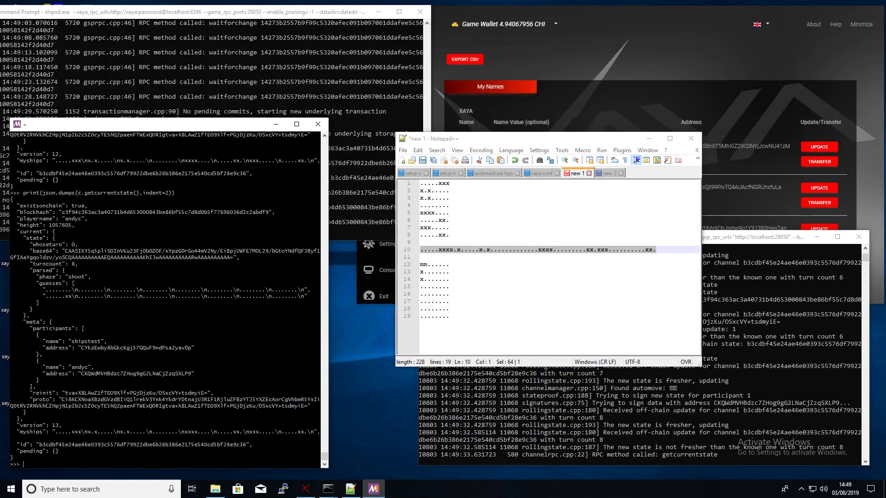
key("Up")
key("Return")
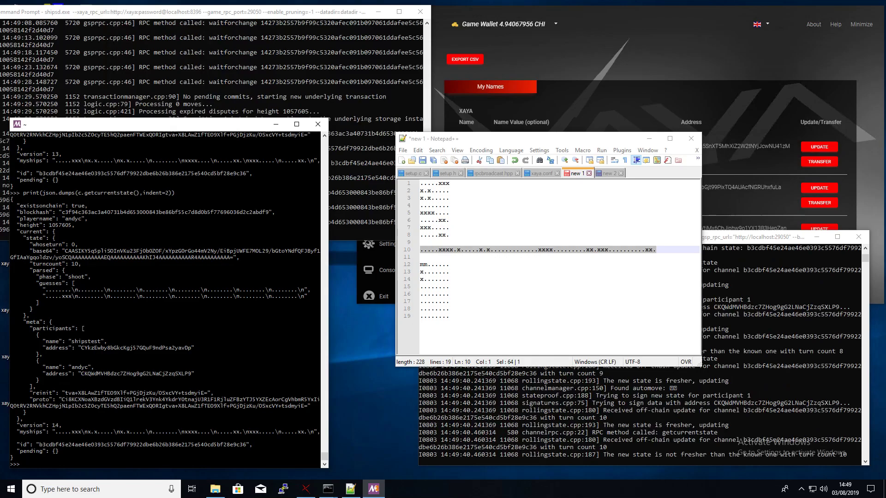
key("Up")
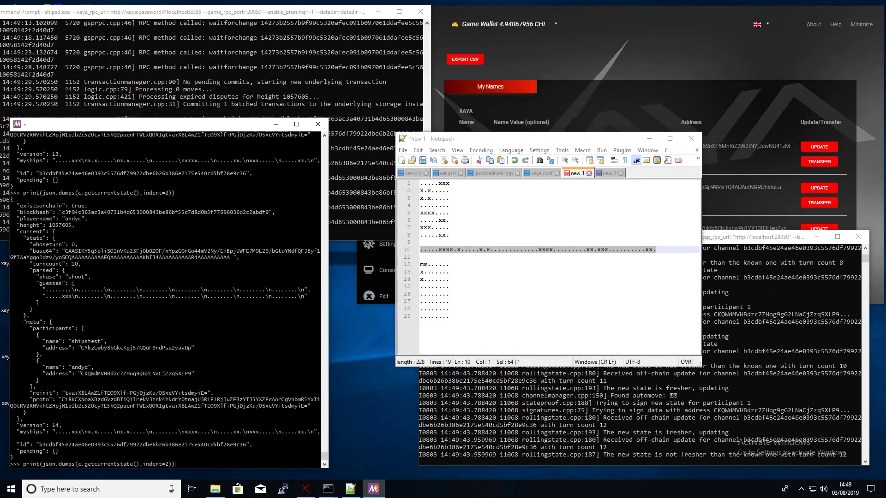
key("Return")
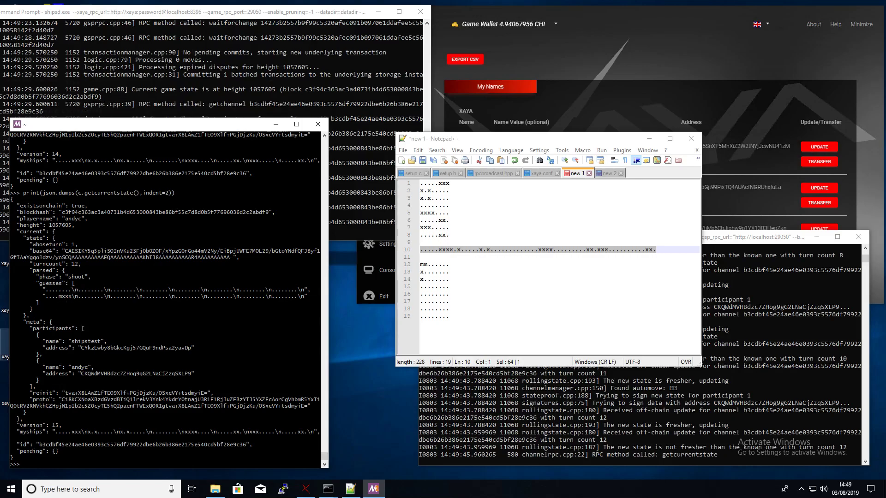
type("c._notify")
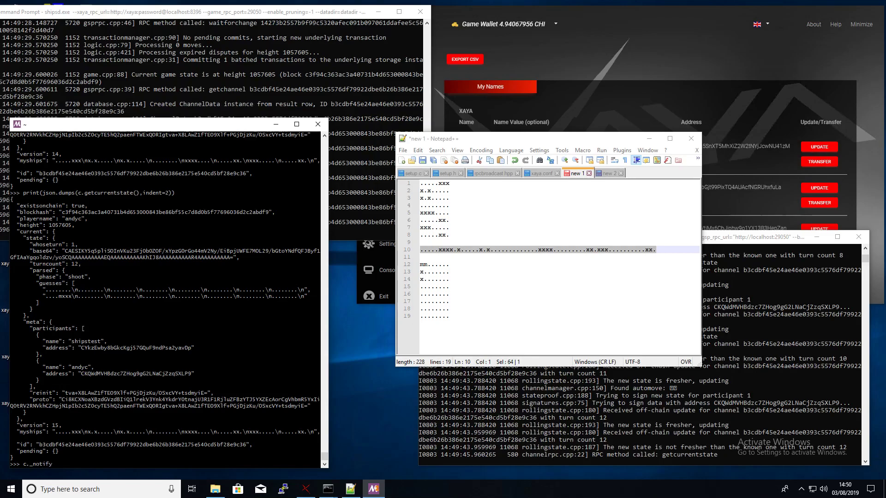
type(".shoot(r")
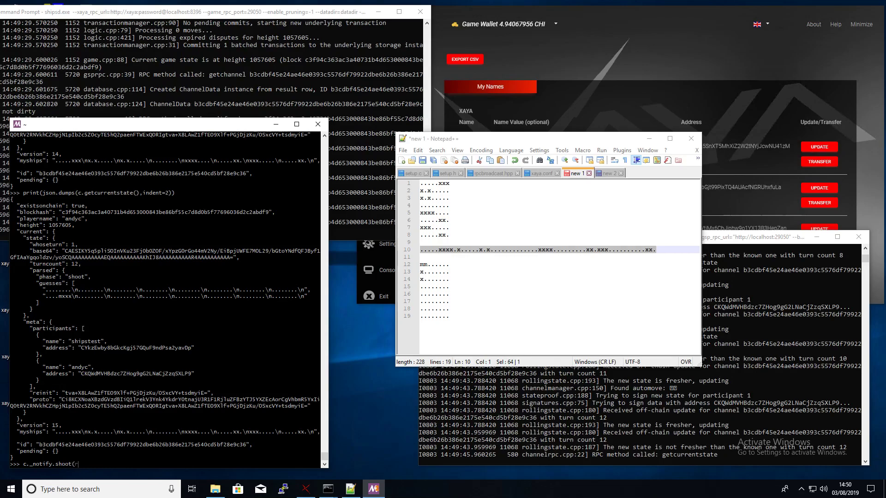
type("ow=0,column")
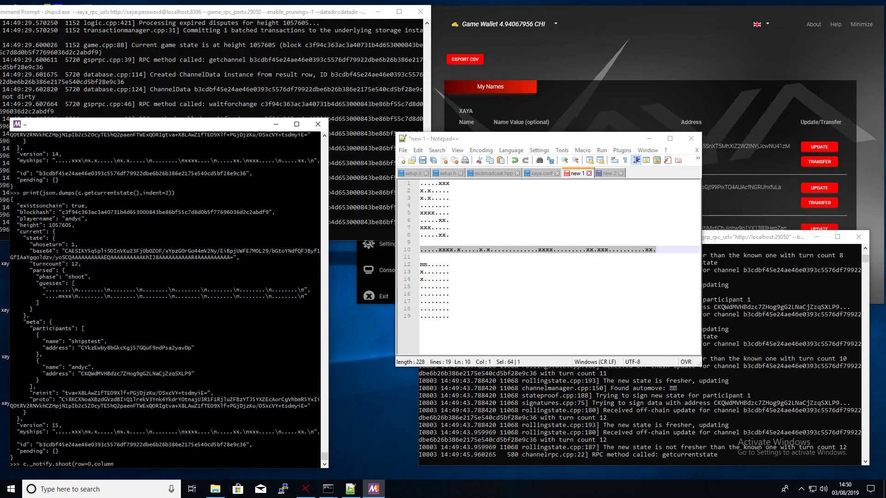
type("=0)")
- Fire the shot at row 0, column 0 and reprint the state until it reaches turn count 14
key("Return")
key("Up")
key("Up")
key("Return")
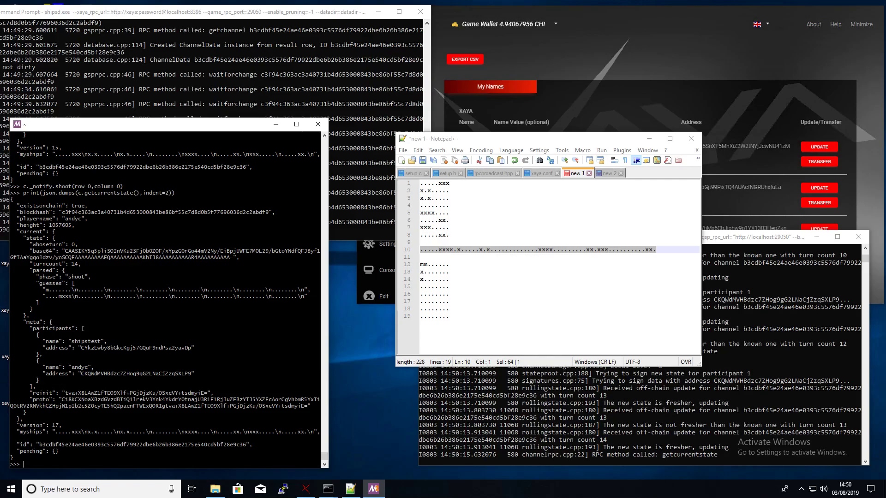
left_click(649, 138)
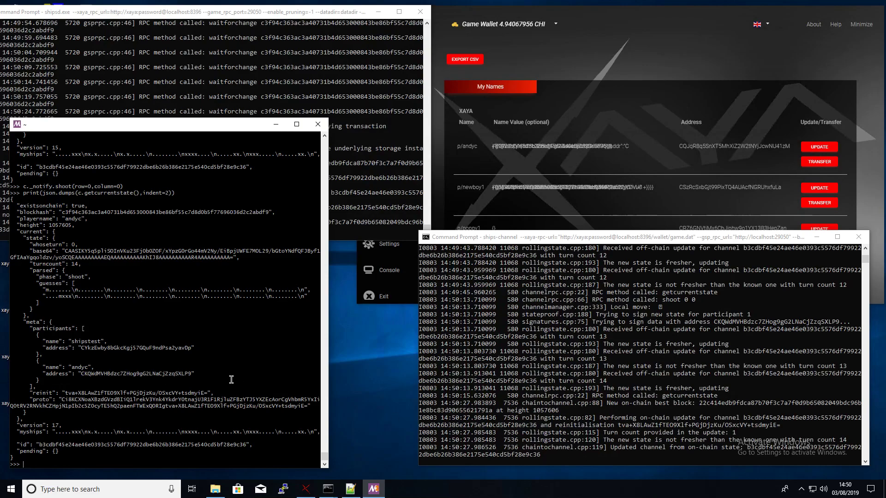
key("Up")
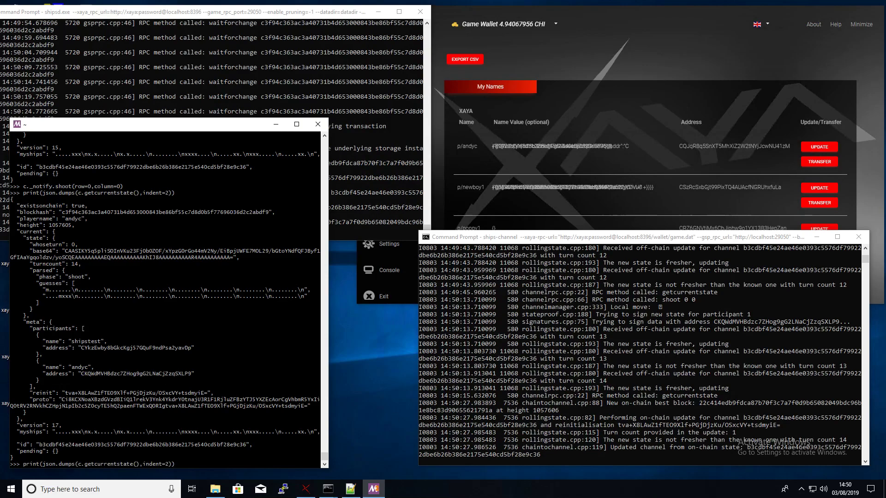
key("Return")
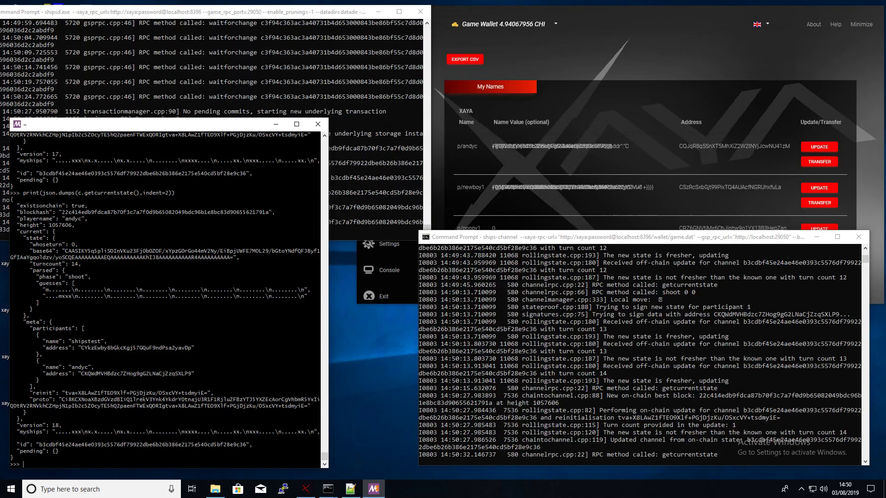
key("Up")
key("Return")
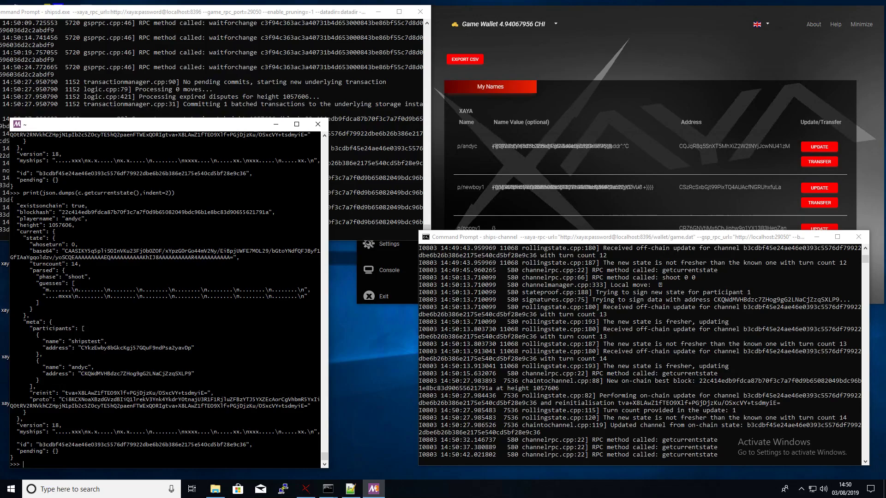
- Refresh the state, then fire at row 0, column 5 and print the result
key("Up")
key("Return")
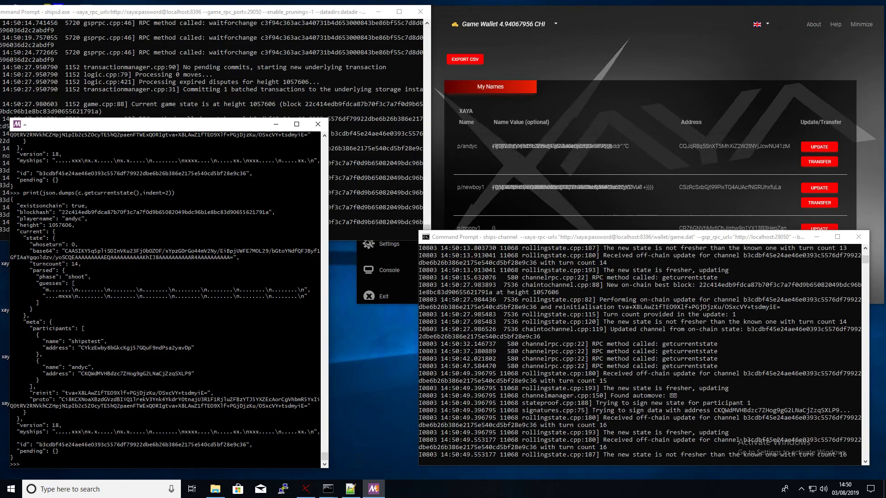
key("Up")
key("Return")
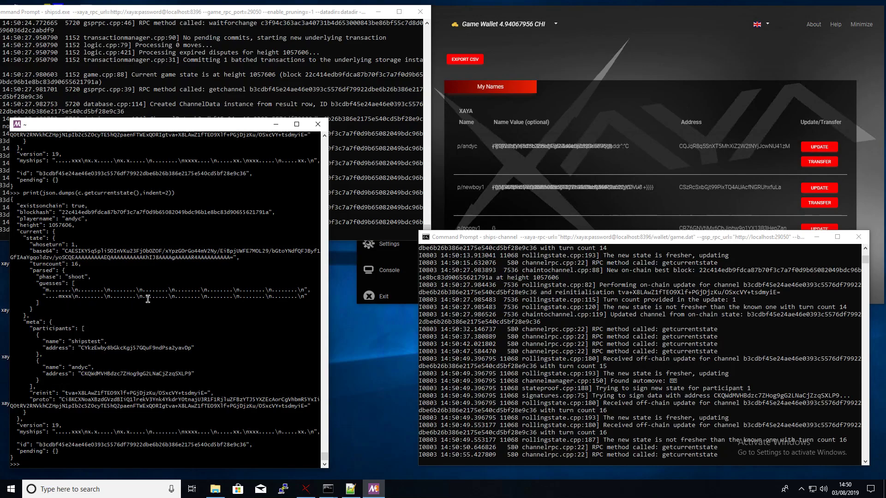
type("p")
key("Up")
key("Up")
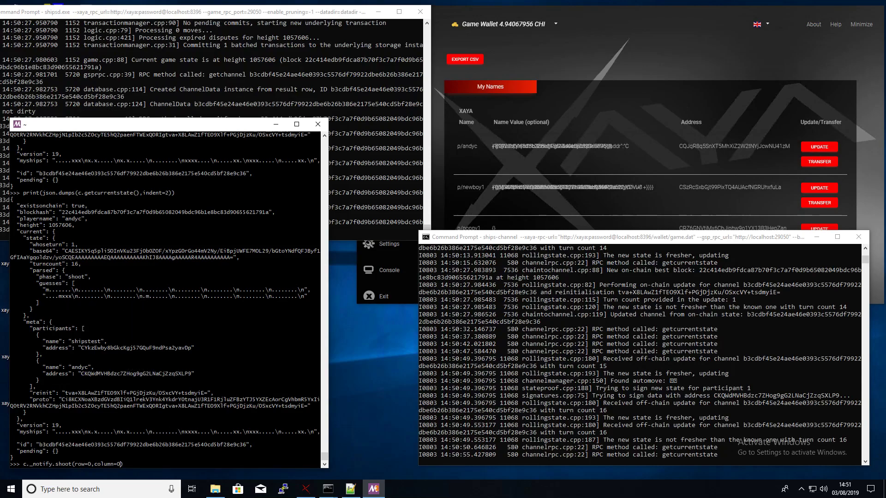
key("Left")
key("BackSpace")
type("5")
key("Return")
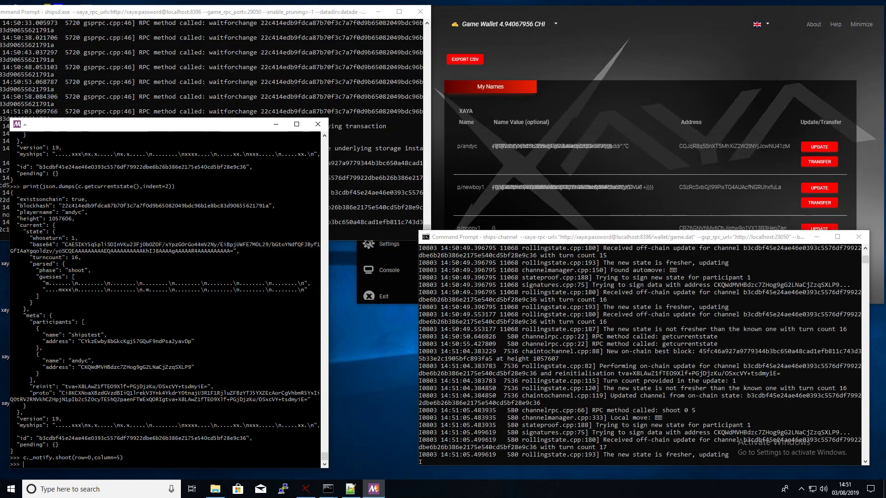
key("Up")
key("Up")
key("Return")
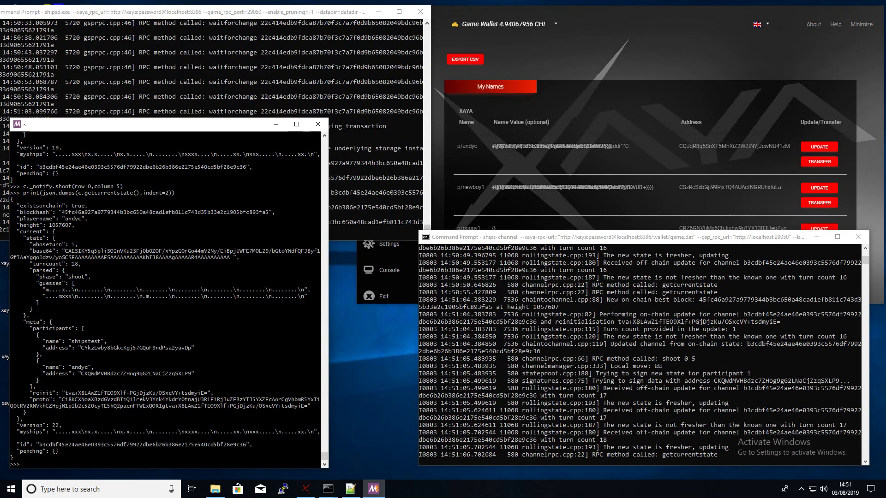
- Fire at row 1, column 5 and print the state, now at turn count 20
key("Up")
key("Up")
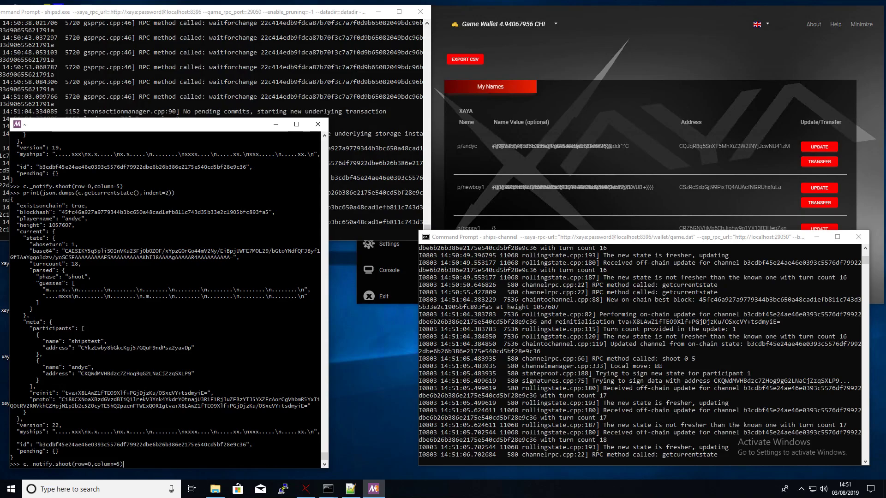
key("Left")
key("Left")
key("Left")
key("Left")
key("Delete")
type("1")
key("Return")
key("Up")
key("Up")
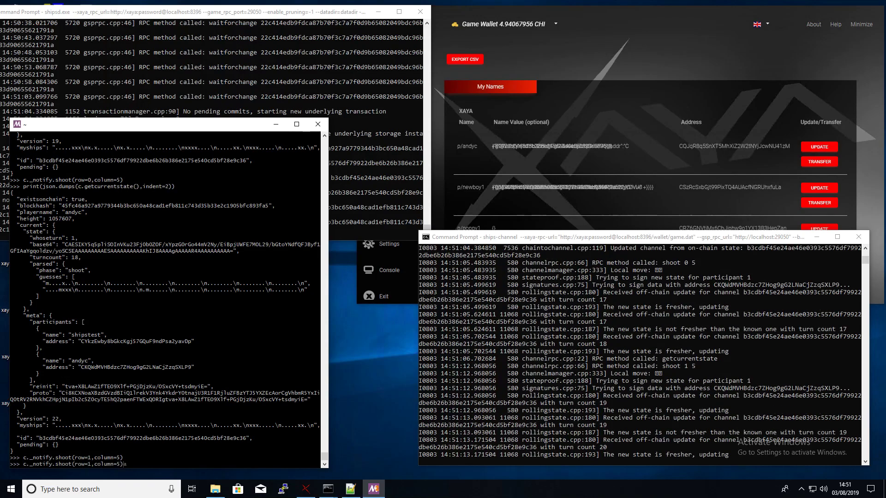
key("Return")
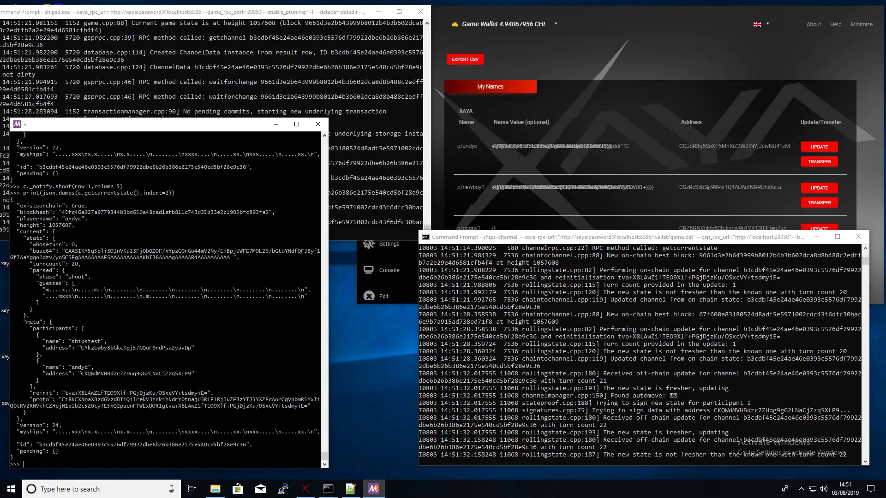
- Refresh the state, then fire at row 0, column 4 and print the result
key("Up")
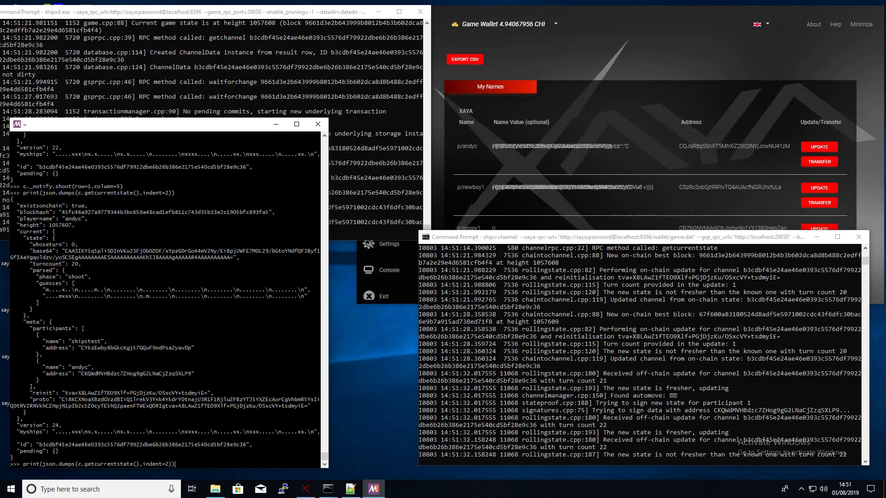
key("Return")
key("Up")
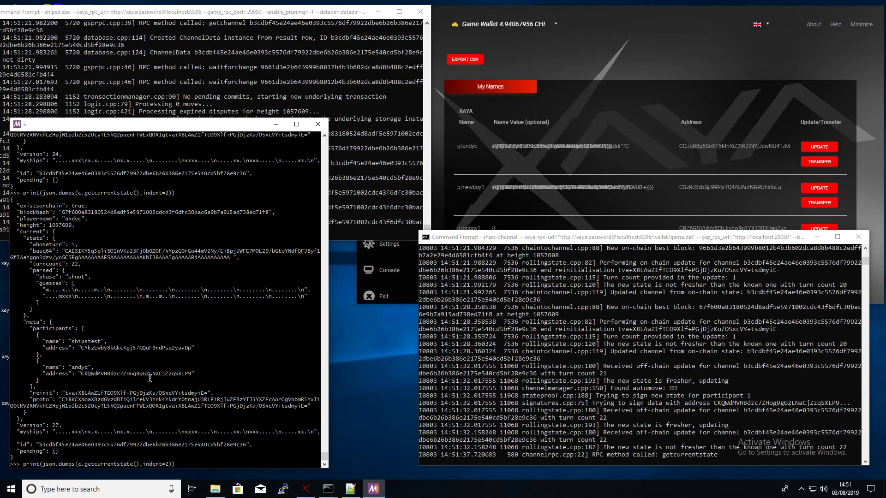
key("Up")
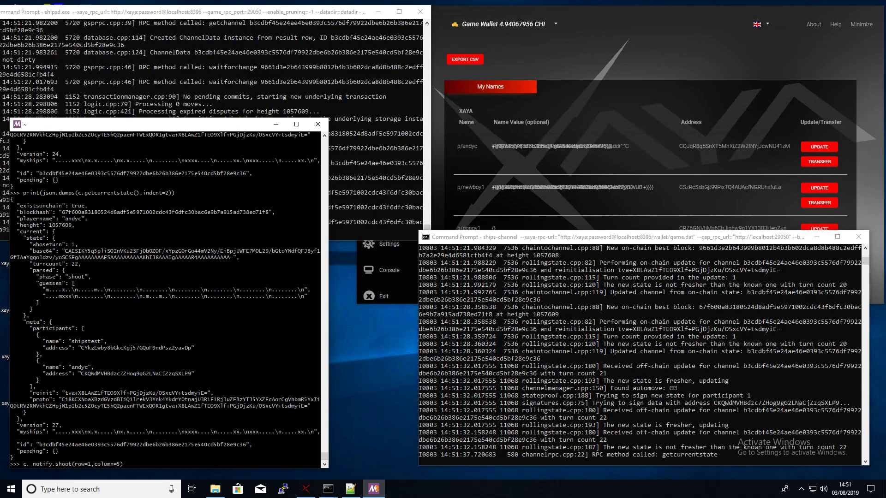
left_click(92, 463)
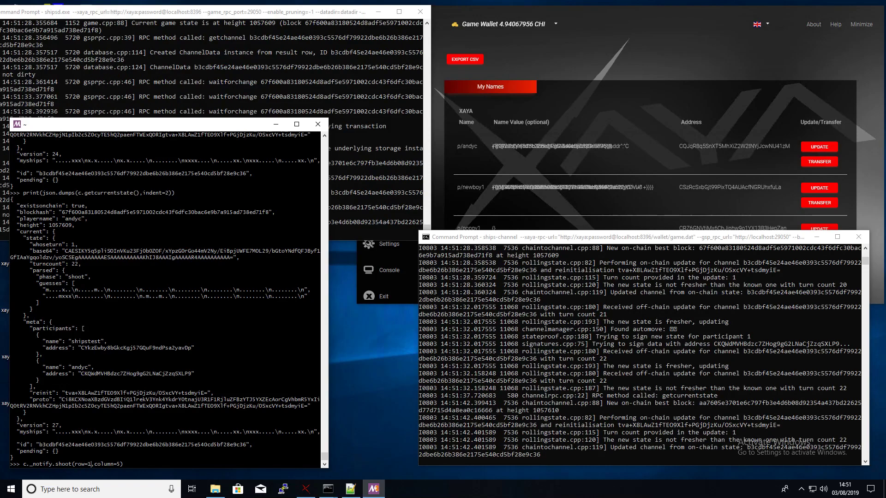
key("BackSpace")
type("0")
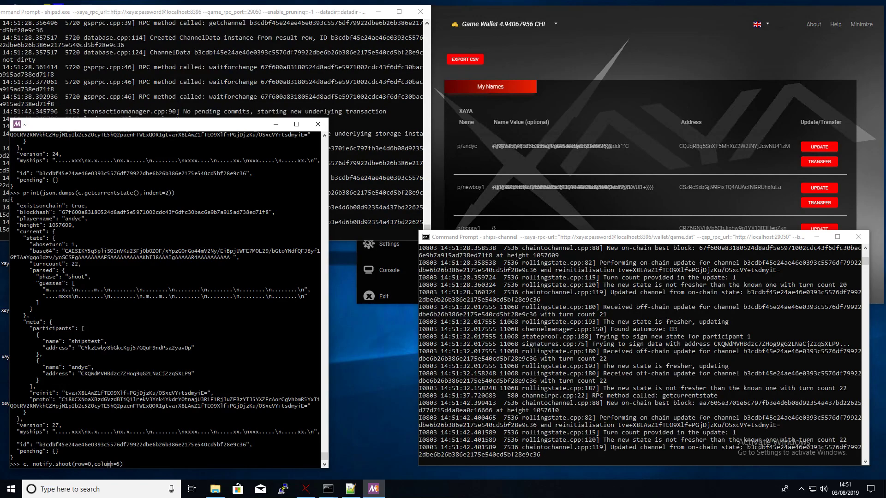
key("BackSpace")
type("4")
key("Return")
key("Up")
key("Up")
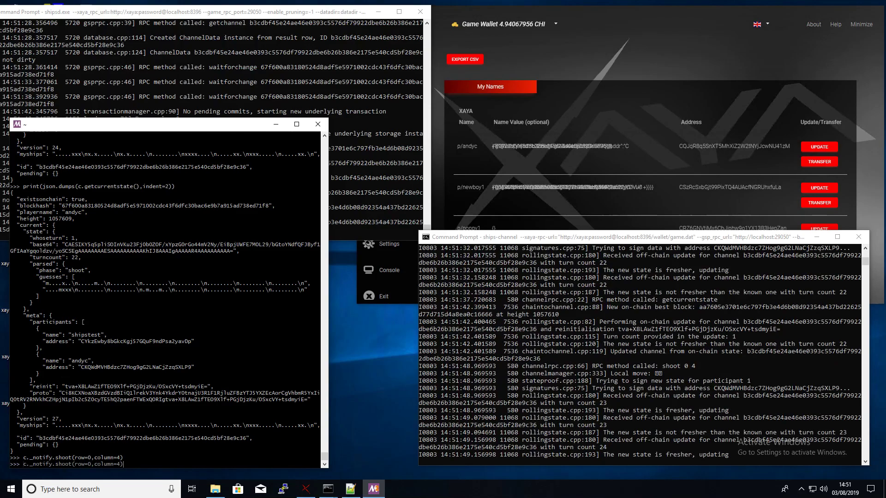
key("Return")
- Fire at row 0, column 6 and print the updated game state
key("Up")
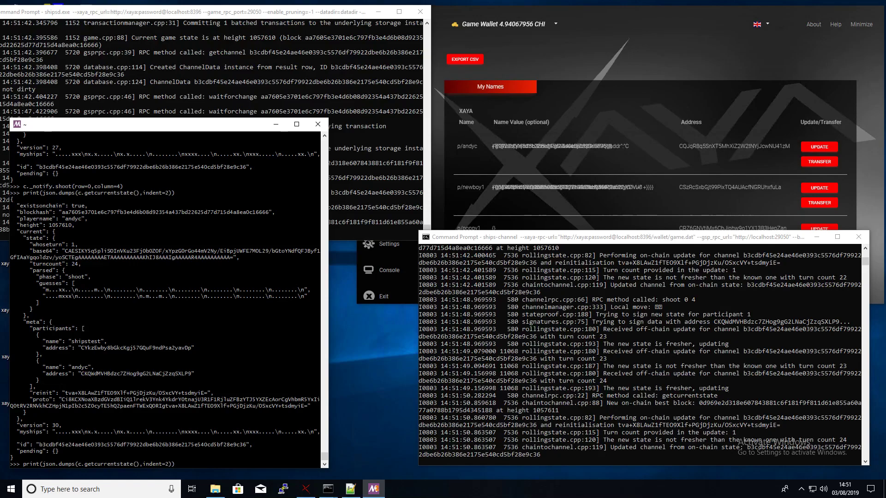
key("Up")
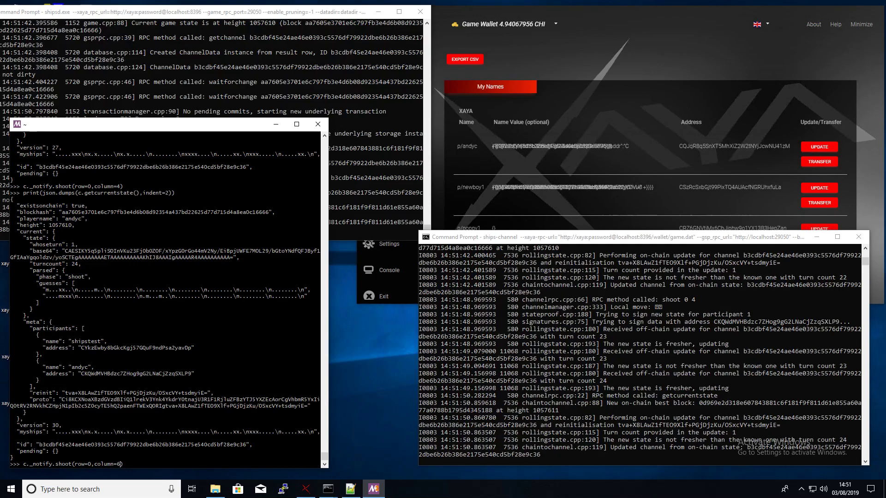
key("Return")
key("Up")
key("Up")
key("Return")
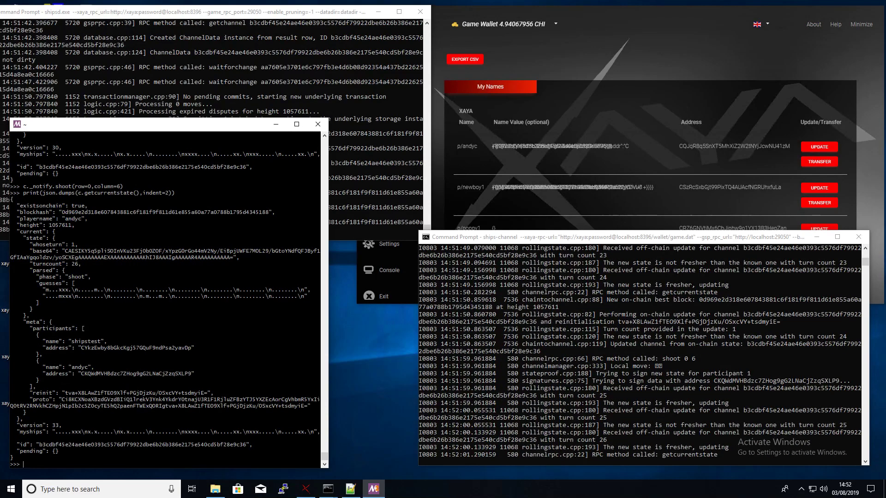
- Fire at row 0, column 7 and print the state, now at turn count 28
key("Up")
key("Up")
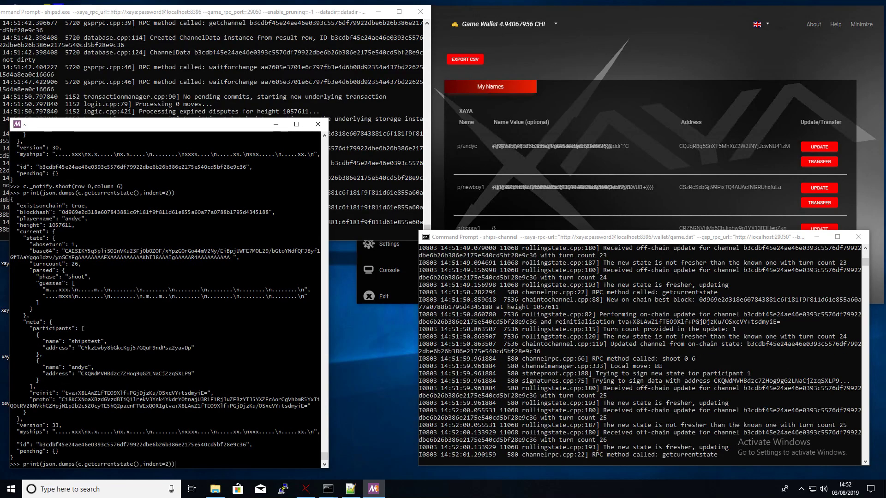
key("BackSpace")
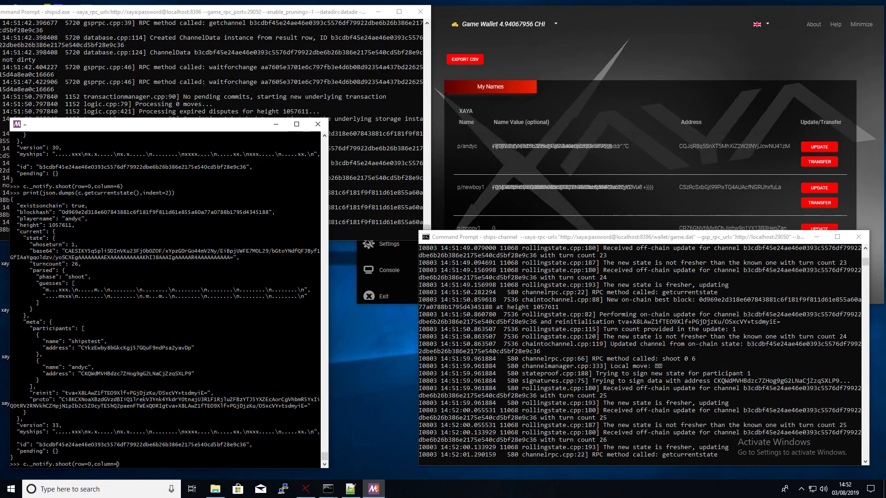
type("7")
key("Return")
key("Up")
key("Up")
key("Return")
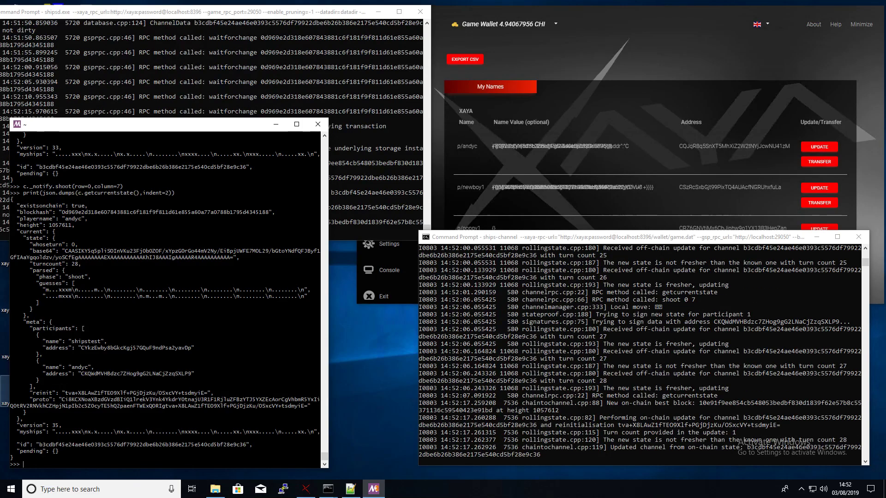
left_click(305, 488)
- Show the wallet's Transactions list, then reprint the game state showing turn count 30, version 37
left_click(394, 138)
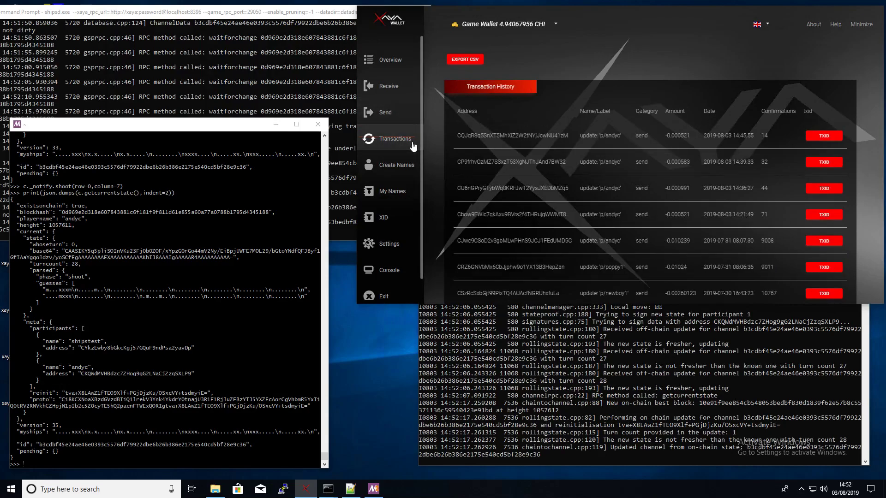
left_click(531, 349)
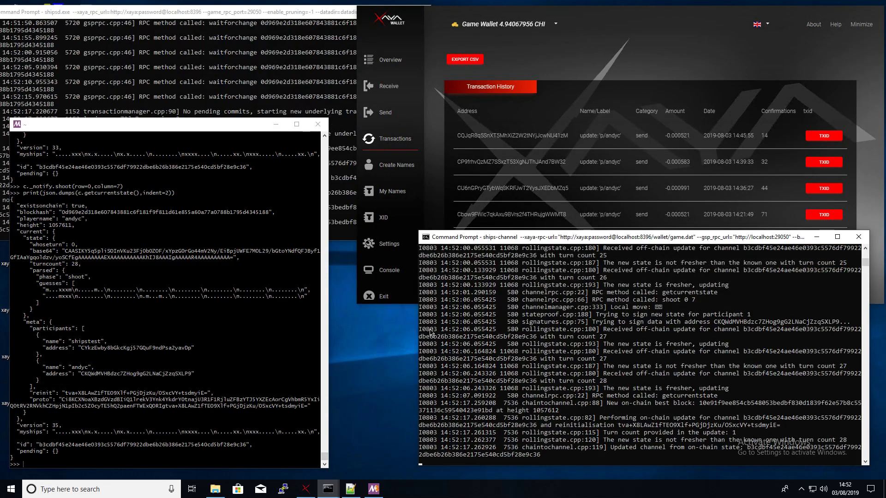
left_click(170, 431)
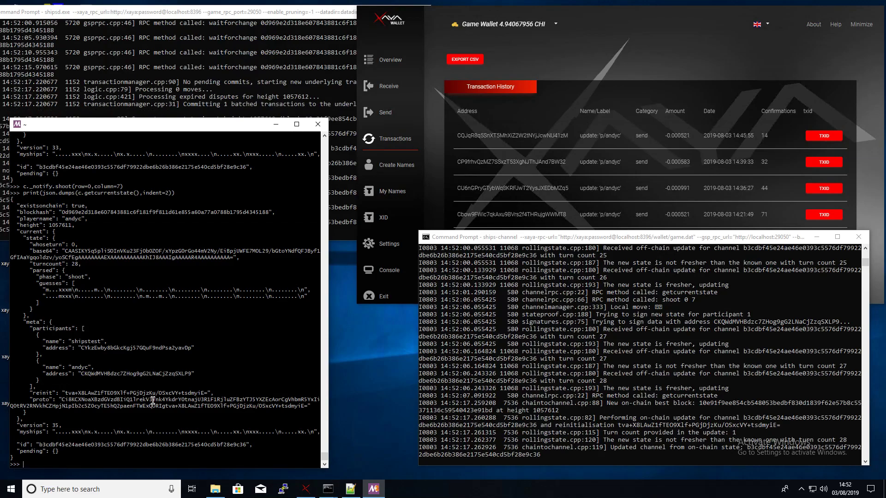
key("Up")
key("Return")
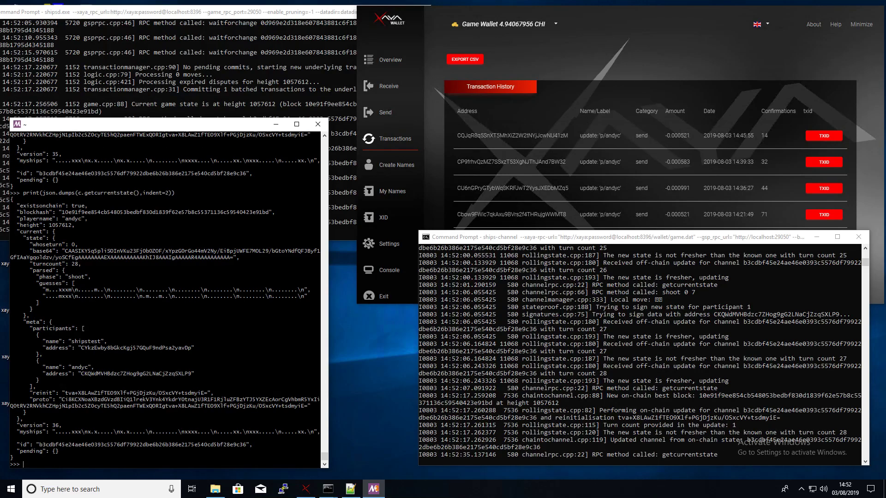
key("Up")
key("Return")
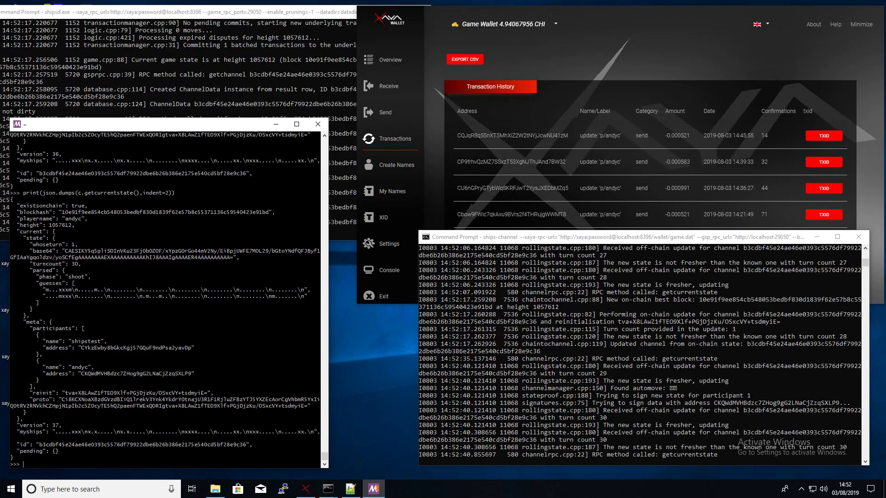
key("Up")
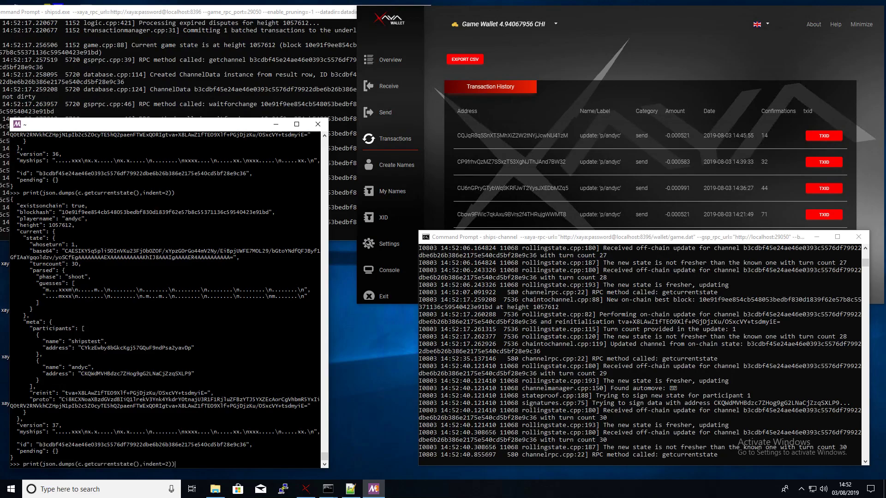
- Reprint the game state repeatedly until the dispute at height 1057614 appears, with version 40
key("Return")
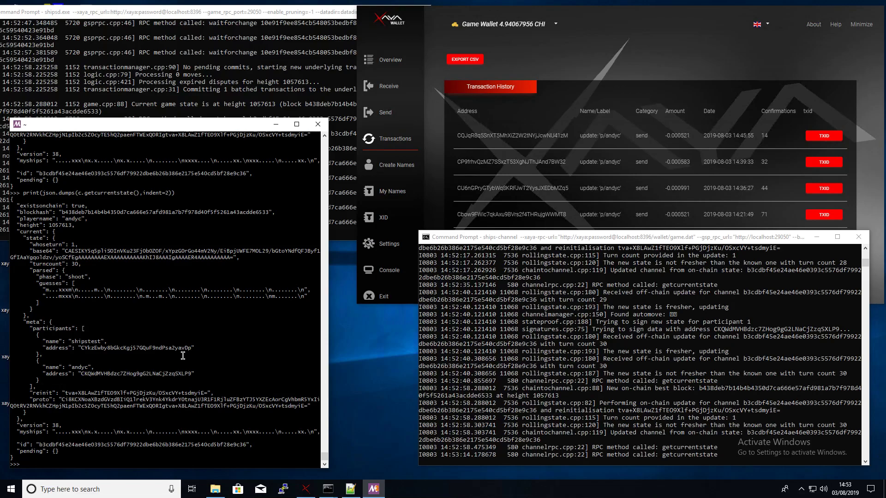
key("Up")
key("Escape")
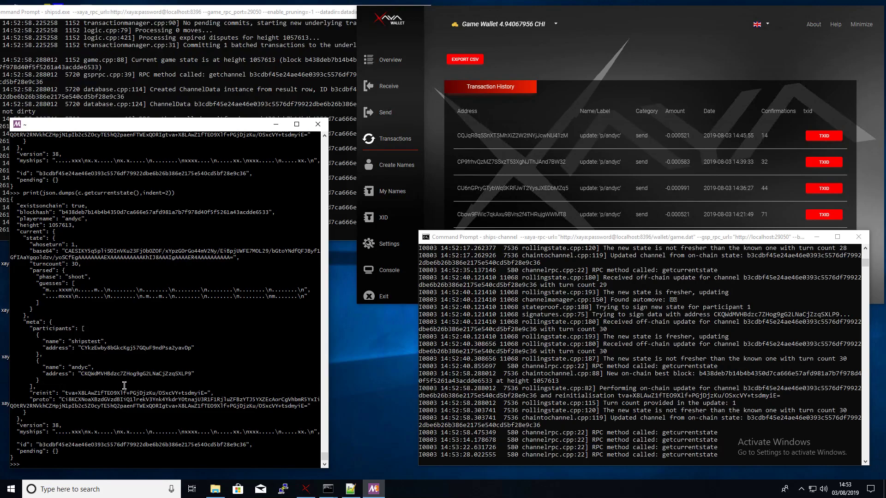
key("Up")
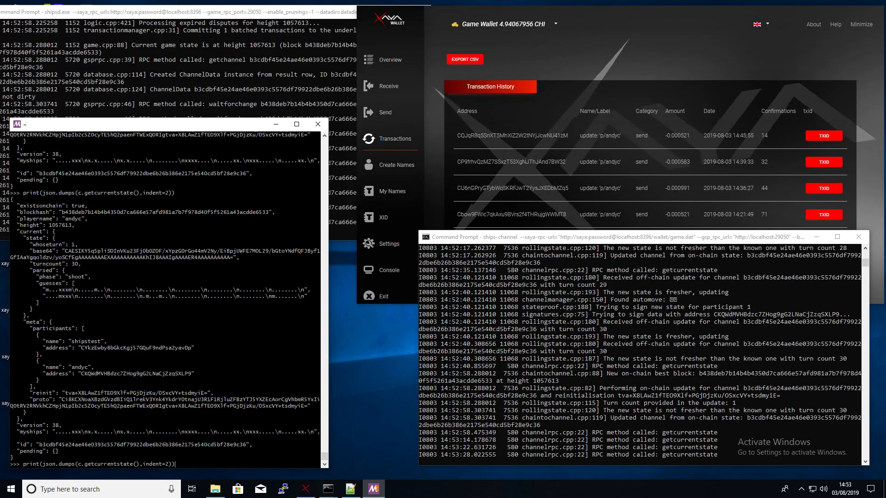
key("Return")
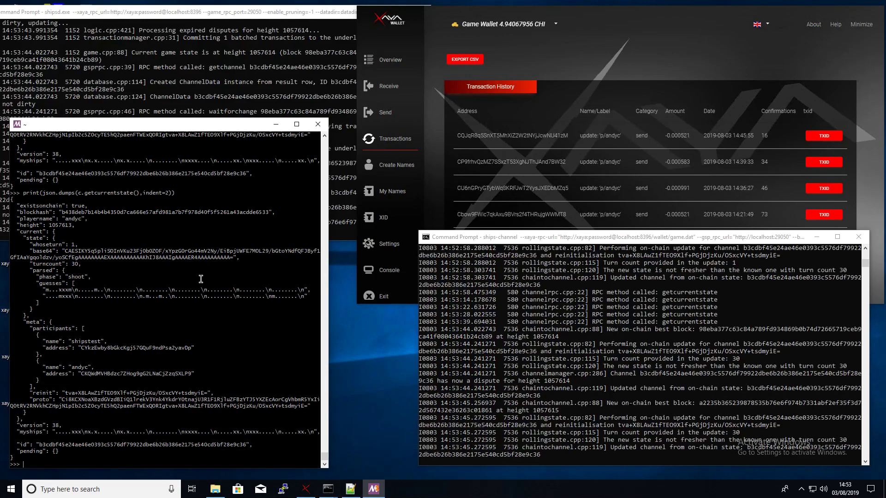
key("Up")
key("Return")
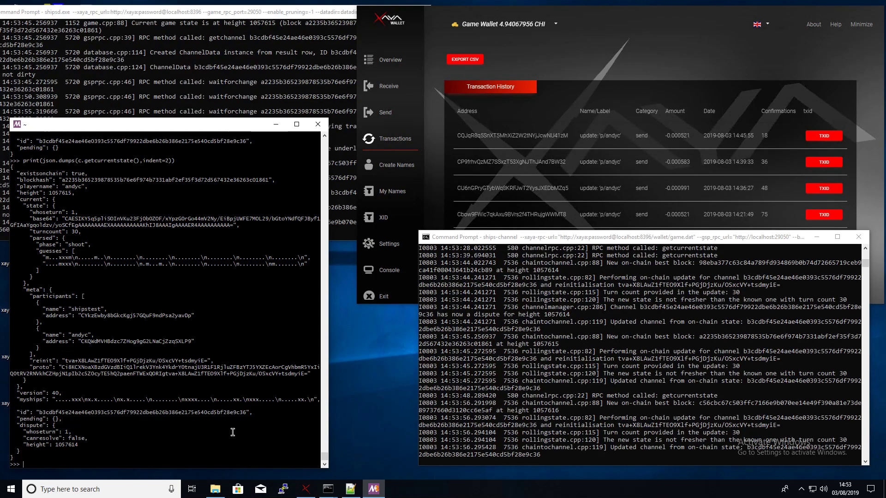
type("c._notify.shoot(row=0,column=7)")
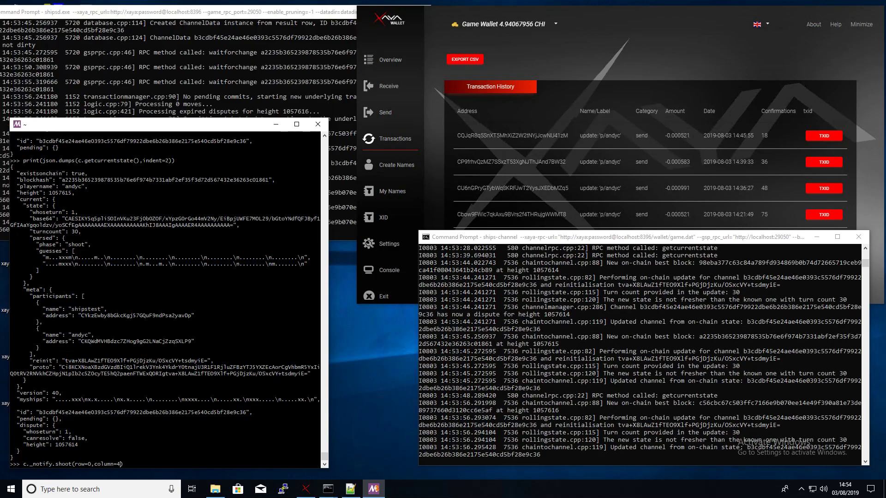
- Retry the shot at row 0, column 4 and print the state after its rejection
key("Return")
key("Up")
key("Up")
key("Return")
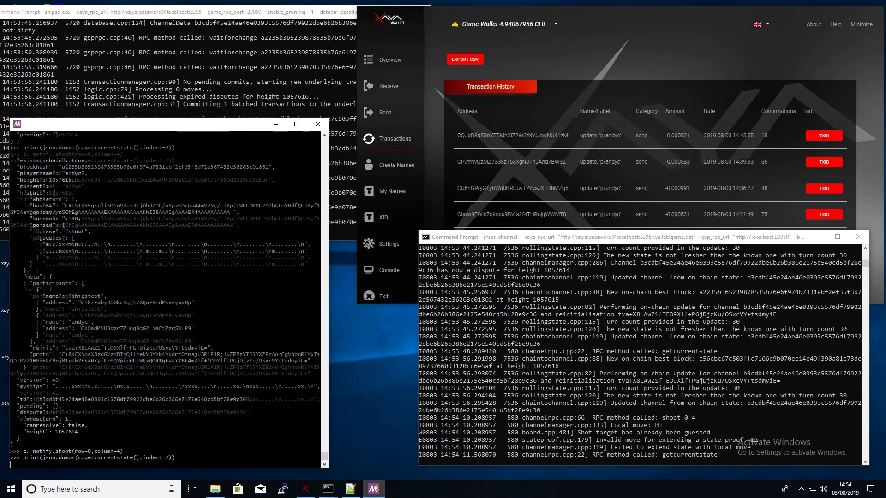
- Fire at row 0, column 3 and print the state, now turn count 32 with pending resolution
key("Up")
key("Up")
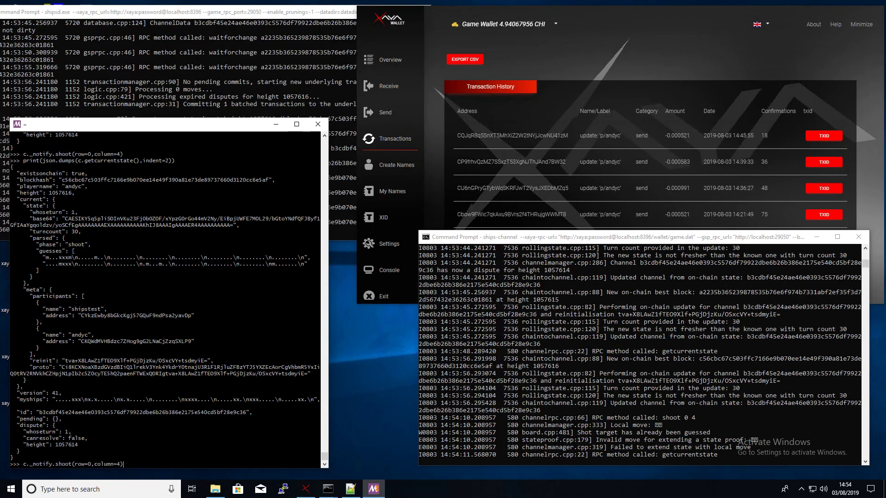
type("3")
key("Return")
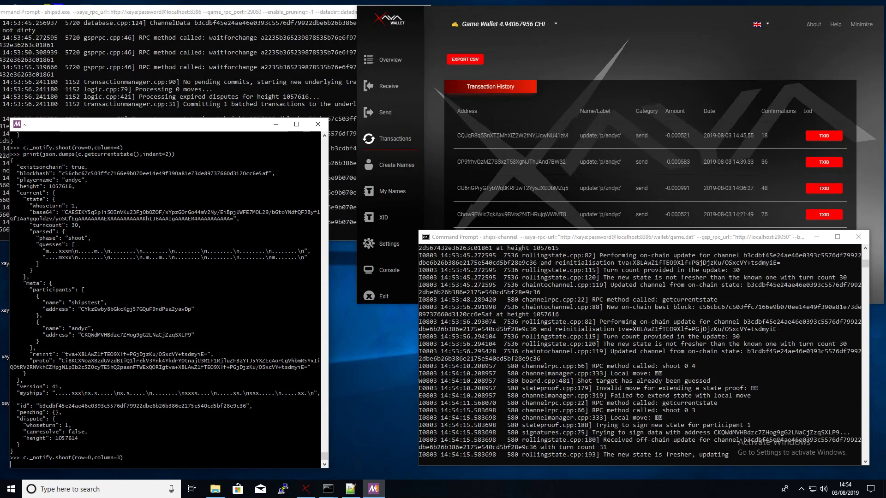
key("Up")
key("Up")
key("Return")
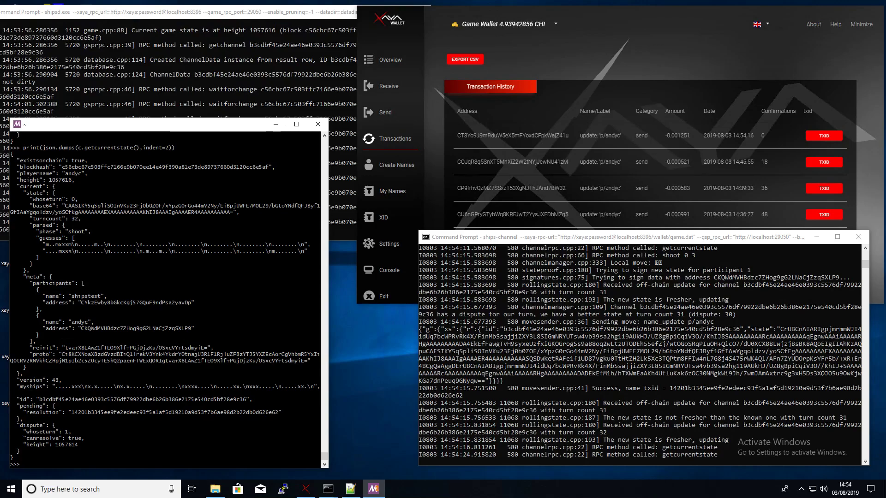
left_click(527, 352)
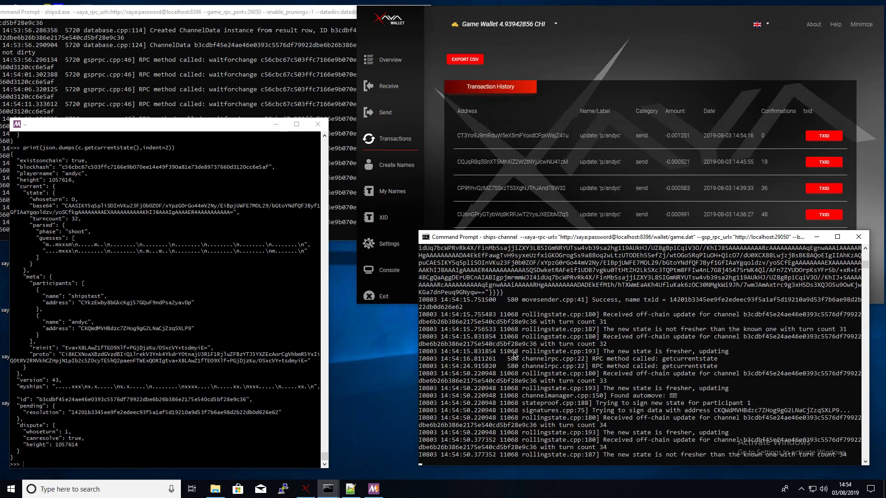
- Rerun the getcurrentstate printout in the Python session until the dispute is gone and nothing is pending
left_click(155, 445)
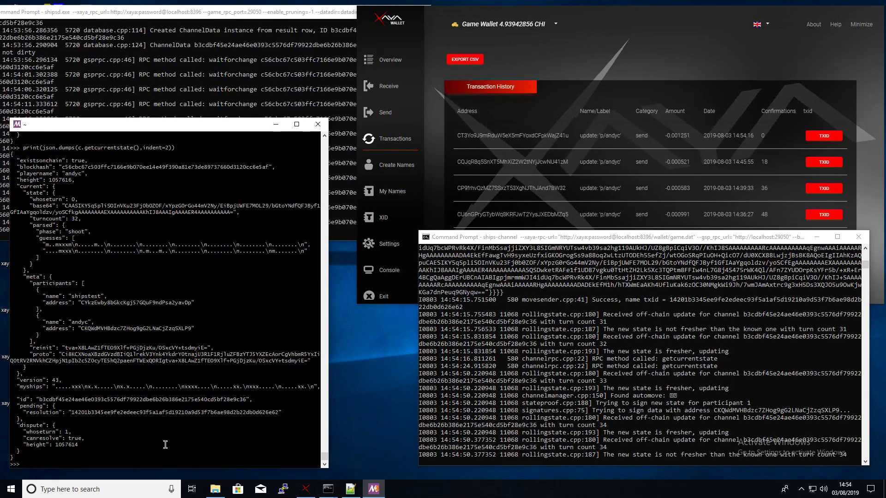
key("Up")
key("Return")
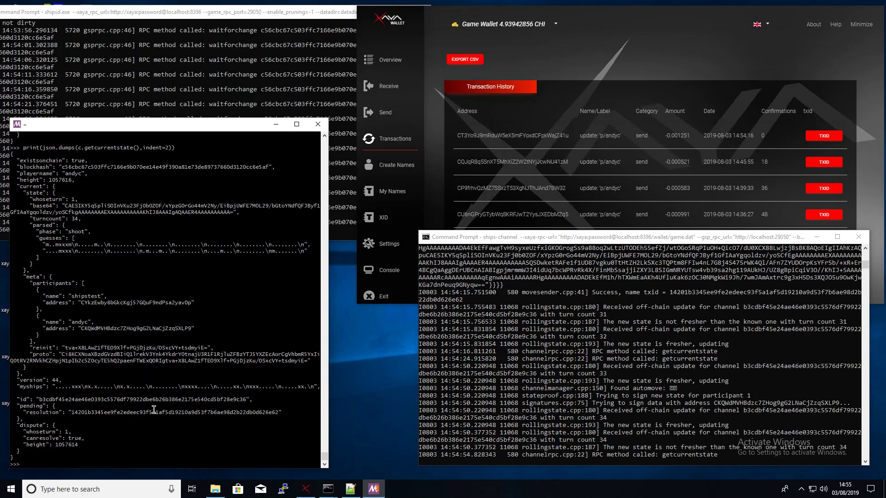
key("Up")
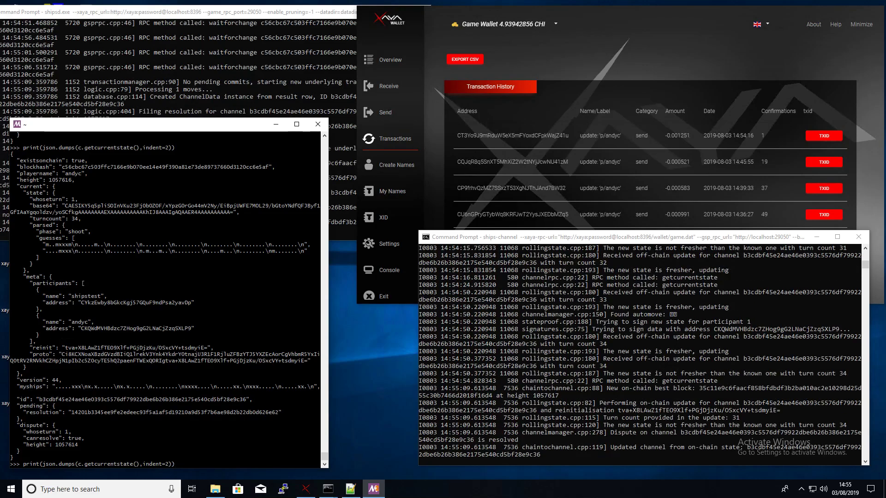
key("Return")
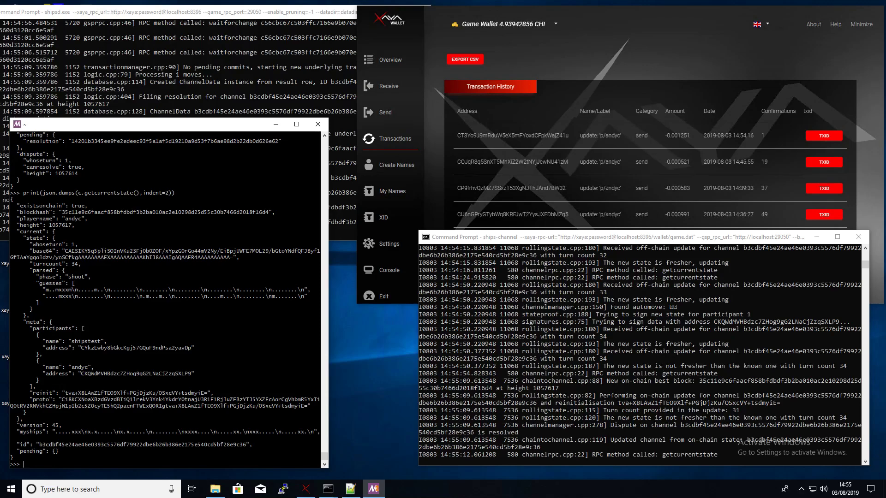
- Fire a shot at row 3, column 3 and print the updated game state
key("Up")
key("Up")
key("Left")
key("Left")
key("Left")
key("Left")
key("Left")
key("Left")
key("Left")
key("Left")
key("Left")
key("Left")
key("BackSpace")
type("3")
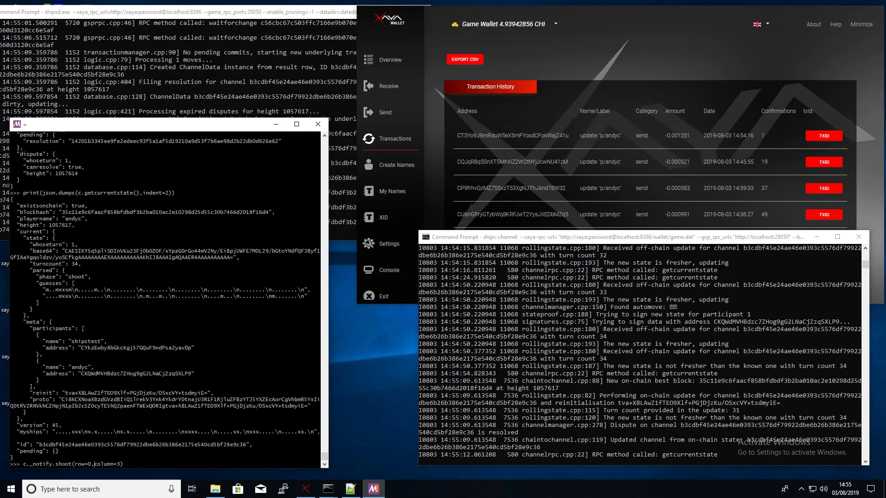
key("Return")
key("Up")
key("Up")
key("Return")
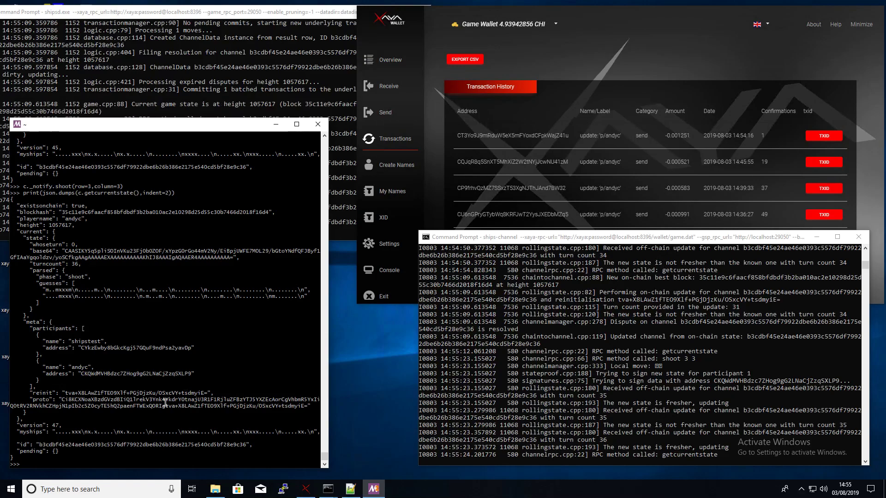
- Fire the row 3, column 3 shot again and print the resulting state
key("Up")
key("Up")
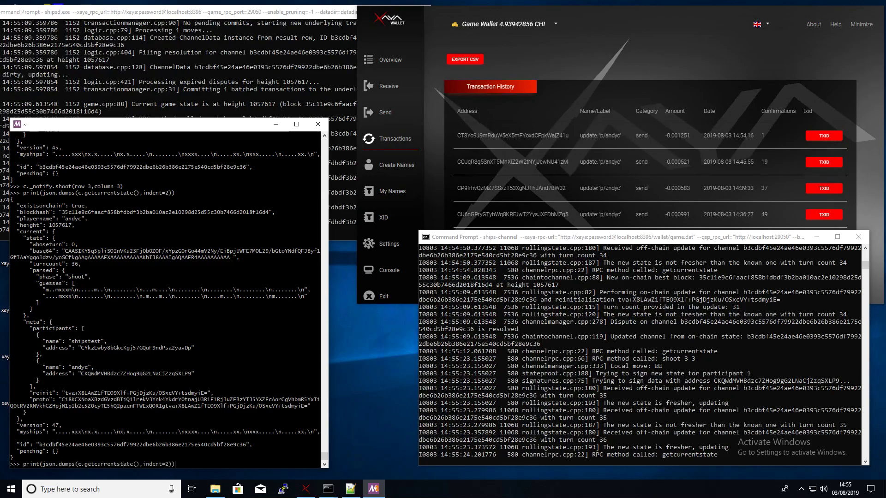
key("Return")
key("Up")
key("Up")
key("Return")
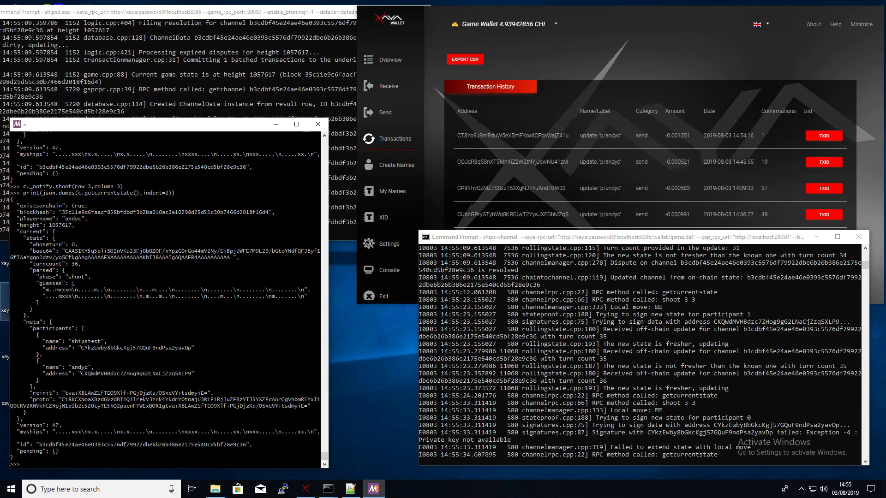
- Fire a shot at row 6, column 3 and print the game state
key("Up")
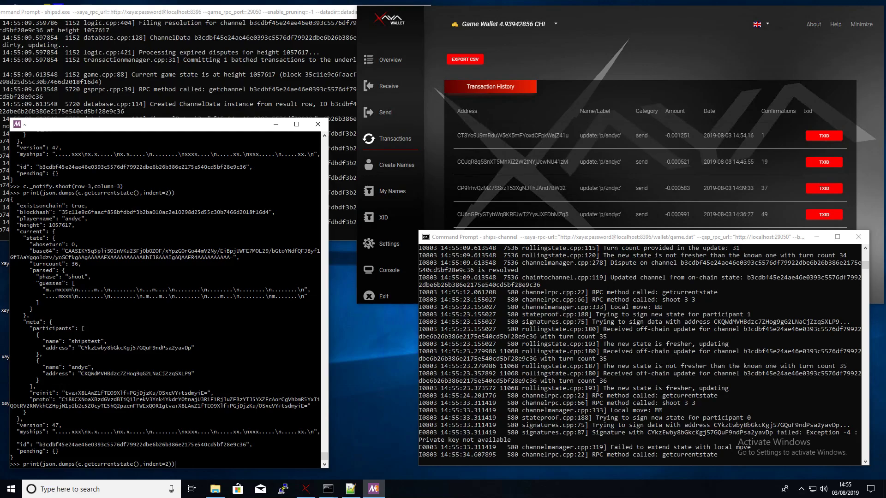
key("Up")
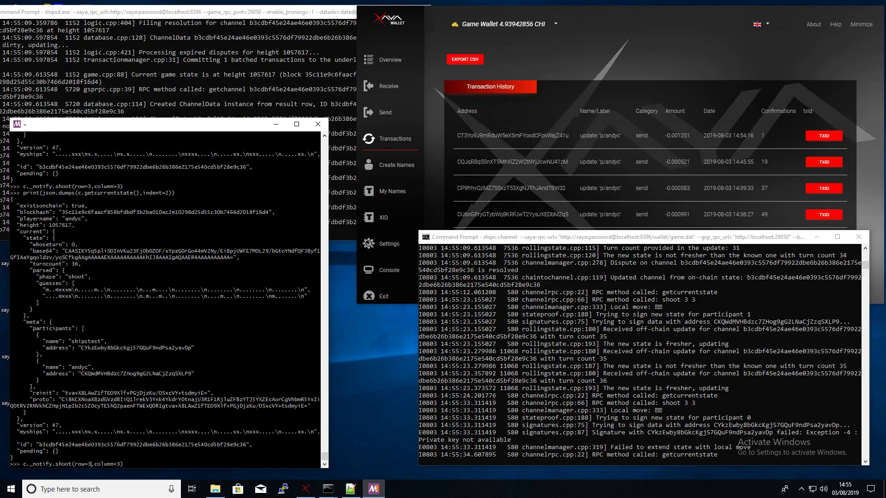
key("BackSpace")
type("6")
key("Return")
key("Up")
key("Up")
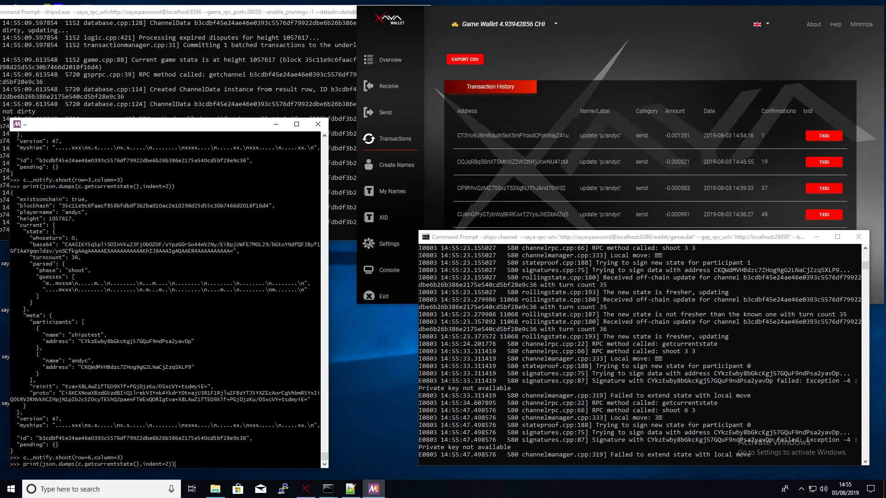
key("Return")
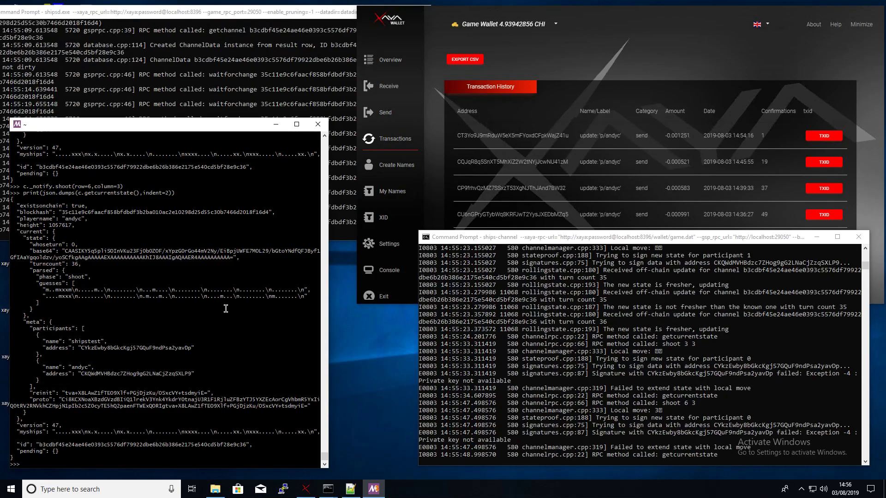
key("Up")
key("Up")
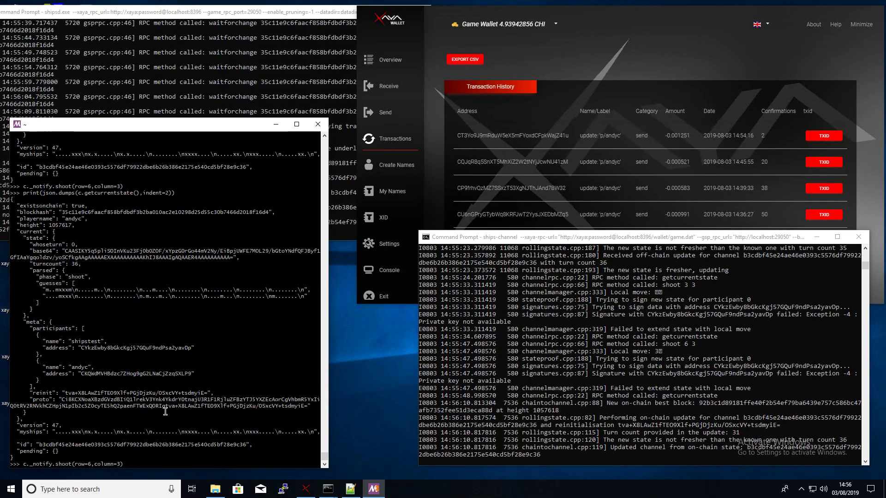
- Print the game state showing phase finished with winner 1, briefly highlighting the participant lines
key("Up")
key("Return")
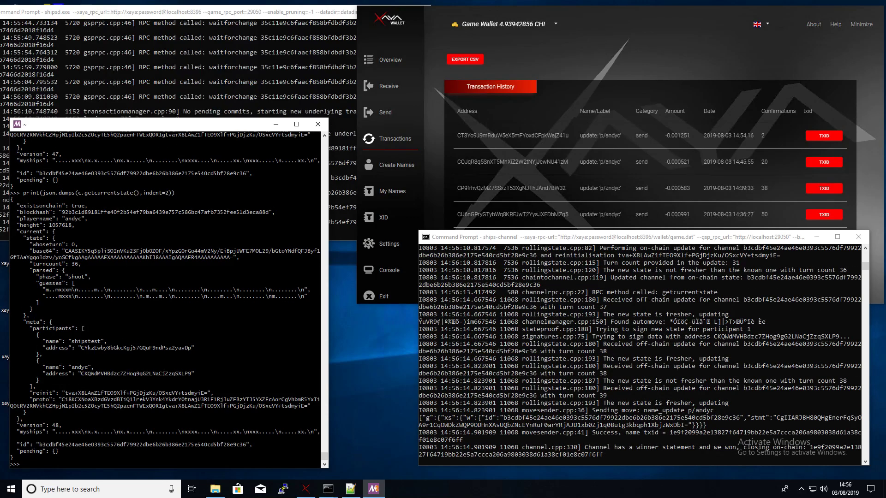
key("Up")
key("Return")
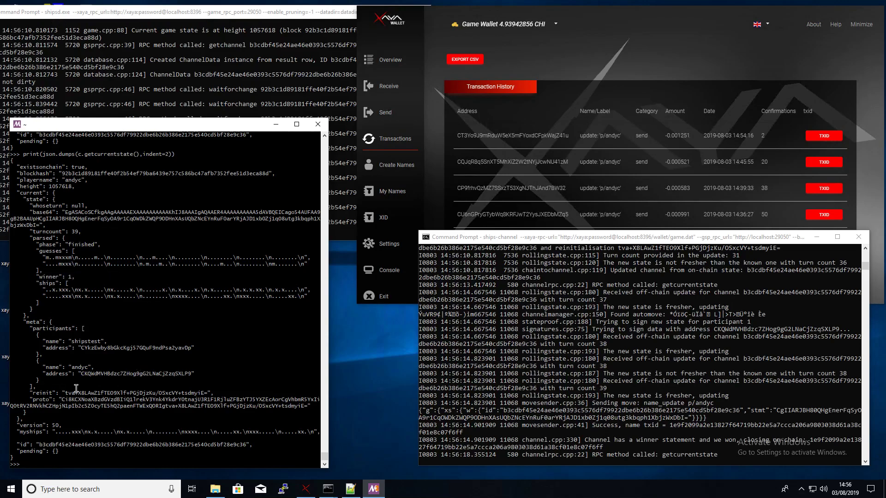
left_click_drag(36, 361, 196, 370)
left_click(176, 338)
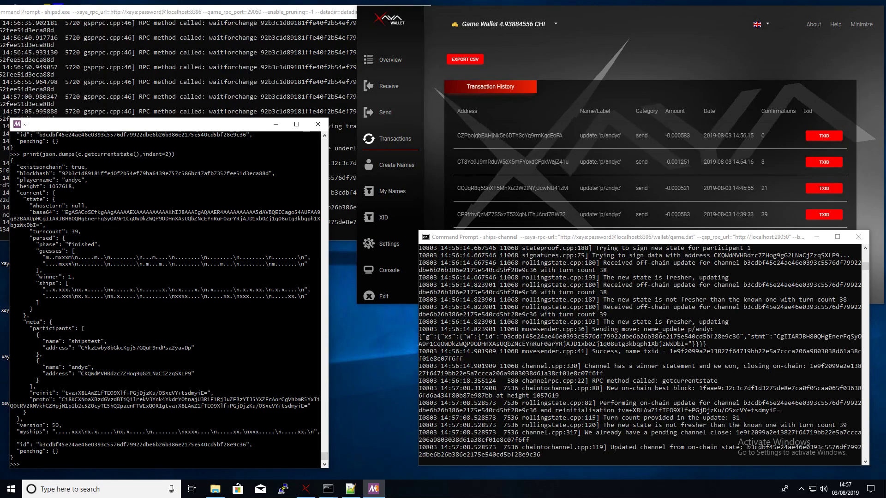
- Stop the ships-channel daemon with Ctrl+C in its log window
left_click(661, 379)
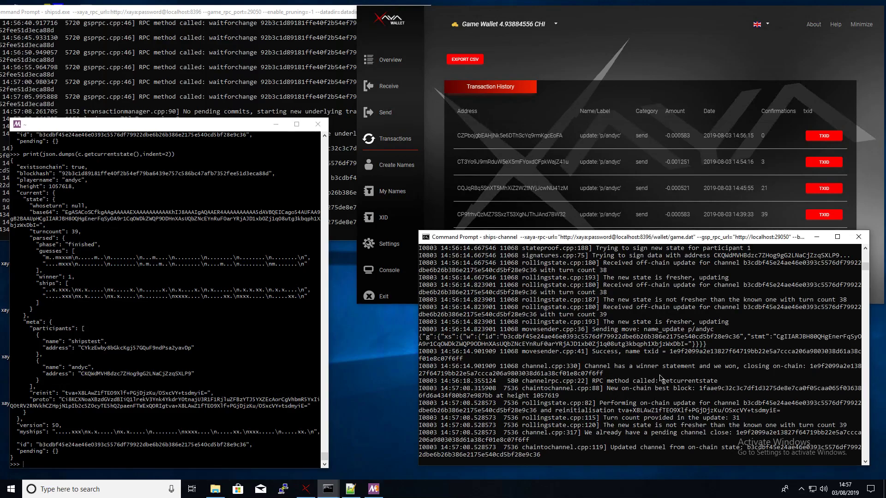
key("ctrl+c")
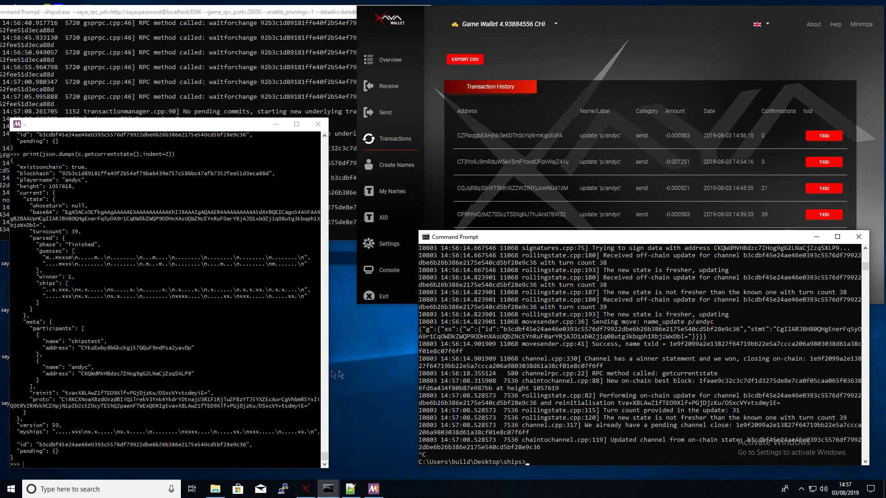